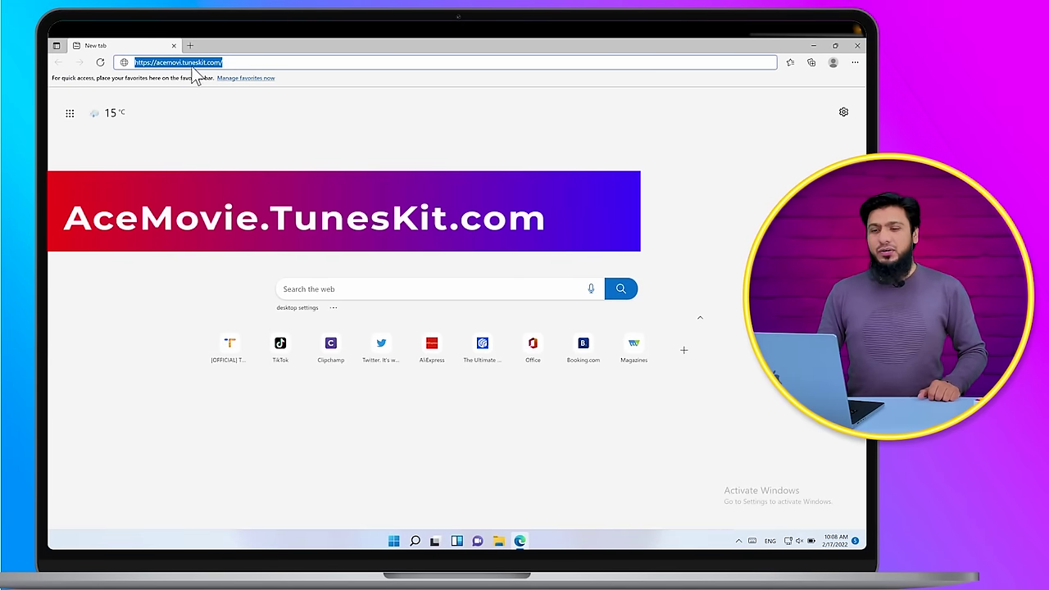
Load acemovi.tuneskit.com in the browser, minimize it and launch AceMovi Video Editor from the desktop.
{"action": "key", "text": "Return"}
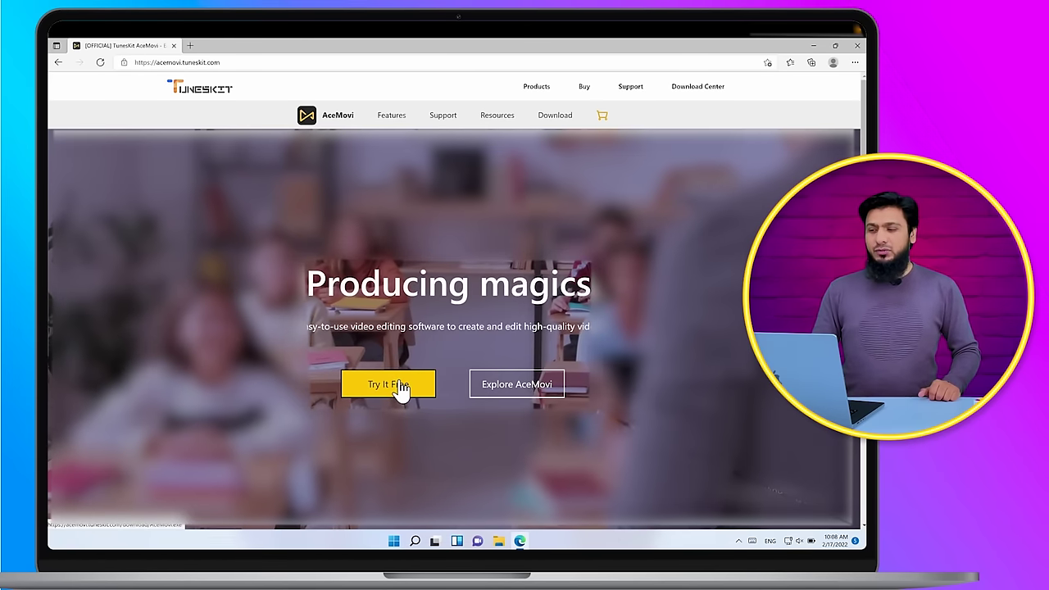
{"action": "left_click", "coordinate": [814, 46]}
{"action": "double_click", "coordinate": [61, 139]}
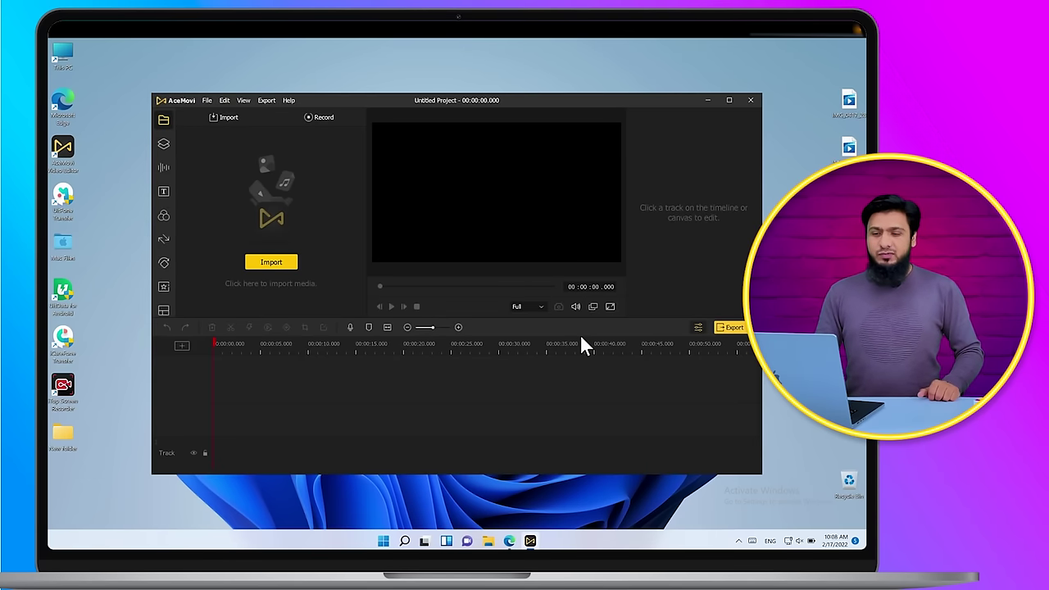
{"action": "left_click_drag", "start_coordinate": [518, 98], "coordinate": [509, 96]}
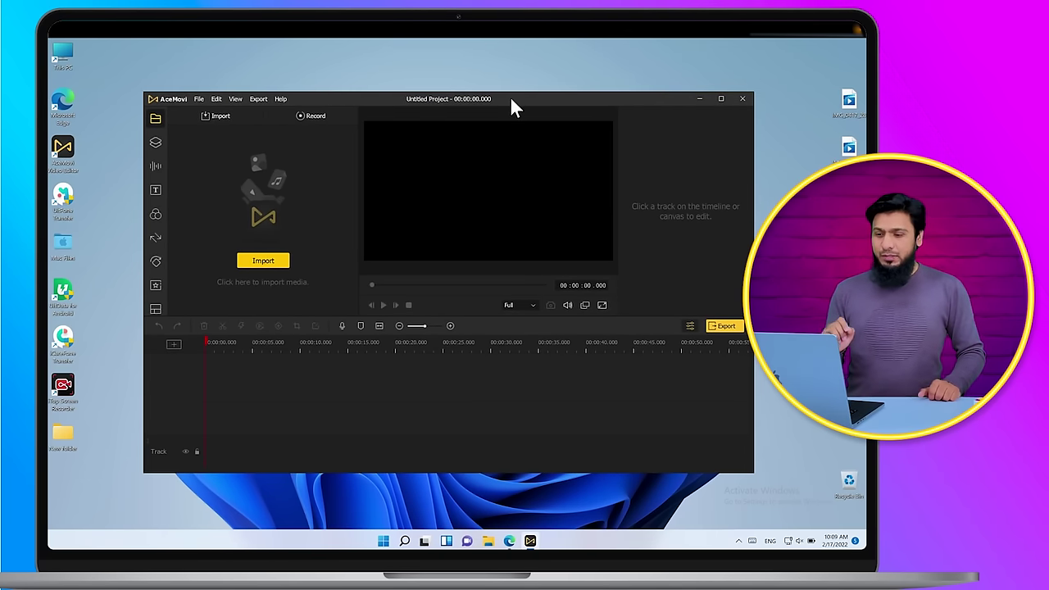
{"action": "left_click_drag", "start_coordinate": [506, 100], "coordinate": [509, 94]}
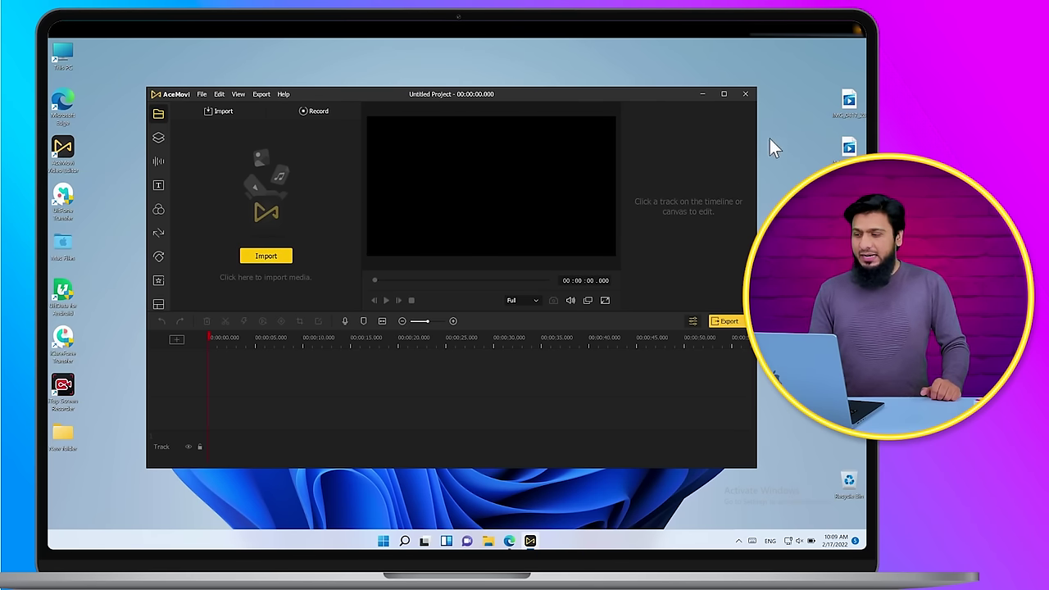
Import the IMG_0417_28 video from the desktop and place it on the timeline, keeping the project settings at 1280*720, 25.00 fps.
{"action": "left_click_drag", "start_coordinate": [849, 107], "coordinate": [265, 223]}
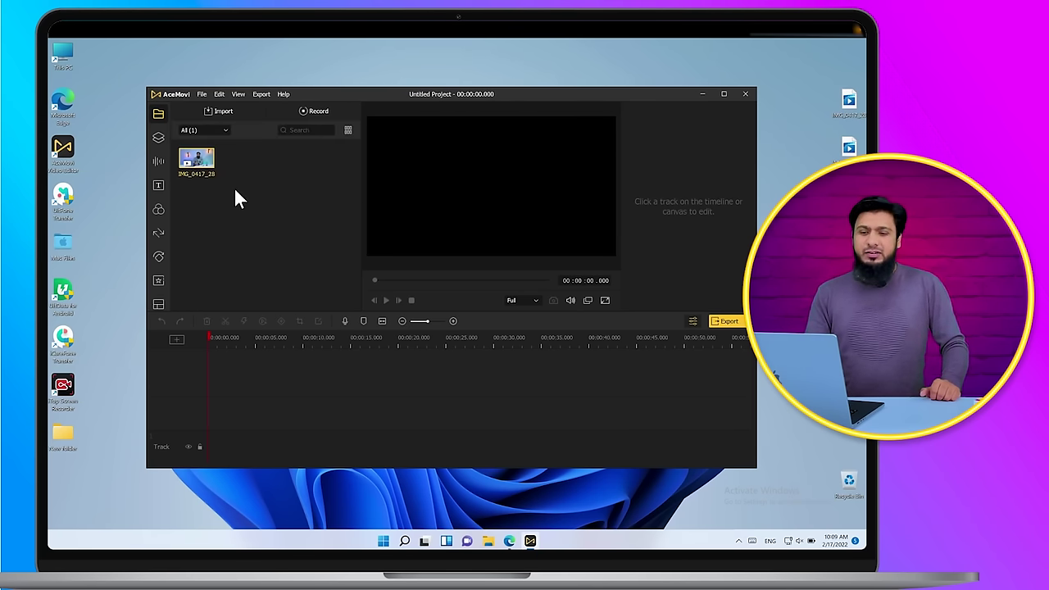
{"action": "left_click_drag", "start_coordinate": [386, 91], "coordinate": [381, 82]}
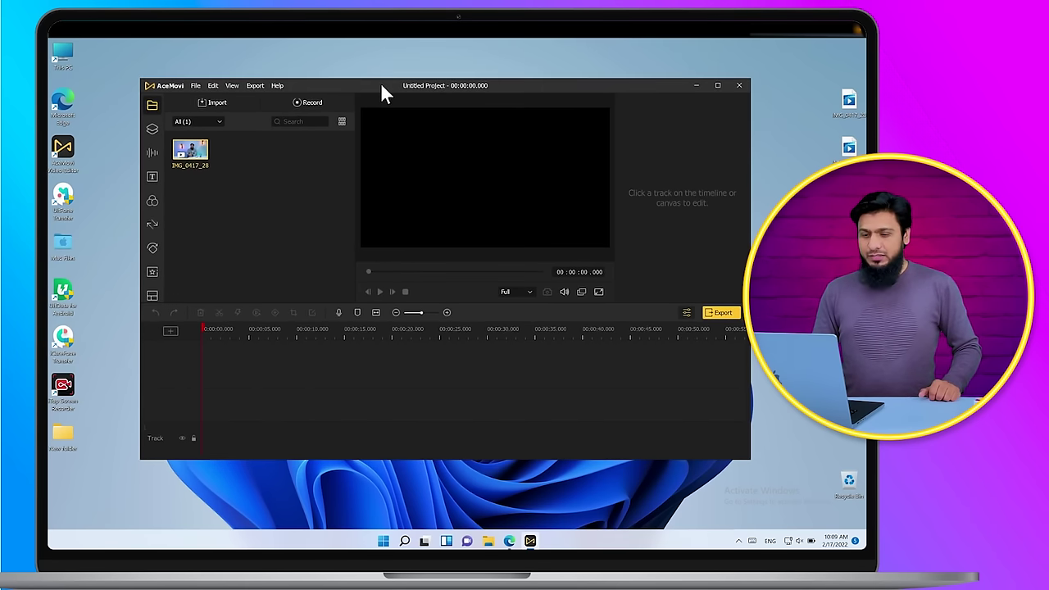
{"action": "left_click_drag", "start_coordinate": [194, 156], "coordinate": [219, 361]}
{"action": "mouse_move", "coordinate": [205, 404]}
{"action": "left_mouse_down"}
{"action": "mouse_move", "coordinate": [201, 435]}
{"action": "mouse_move", "coordinate": [203, 386]}
{"action": "mouse_move", "coordinate": [210, 434]}
{"action": "mouse_move", "coordinate": [200, 412]}
{"action": "left_mouse_up"}
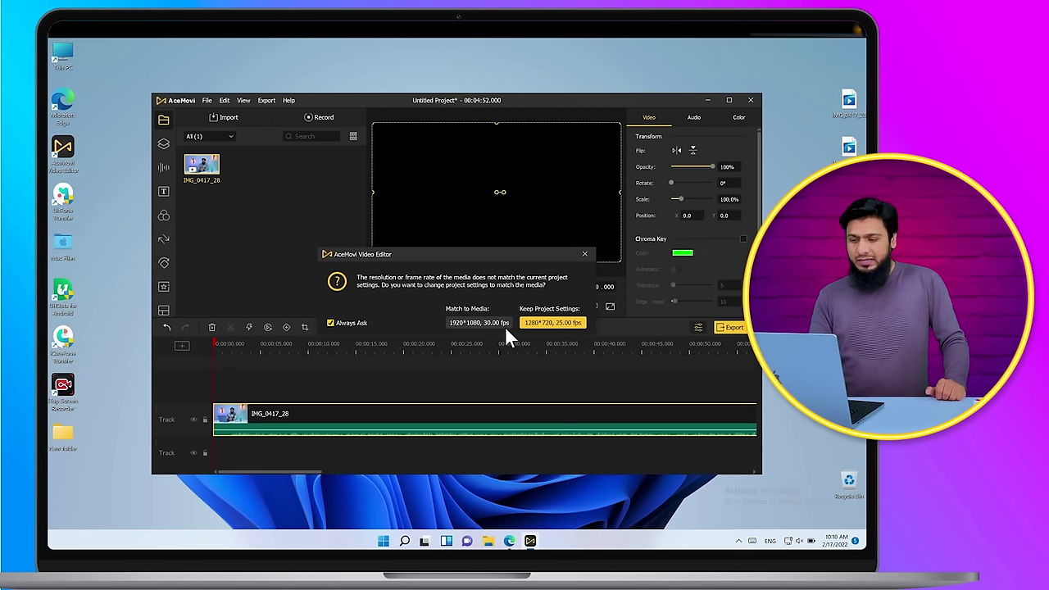
{"action": "left_click", "coordinate": [548, 324]}
Add the birthday balloon sticker on the track above the video at about 4 seconds.
{"action": "left_click", "coordinate": [277, 346]}
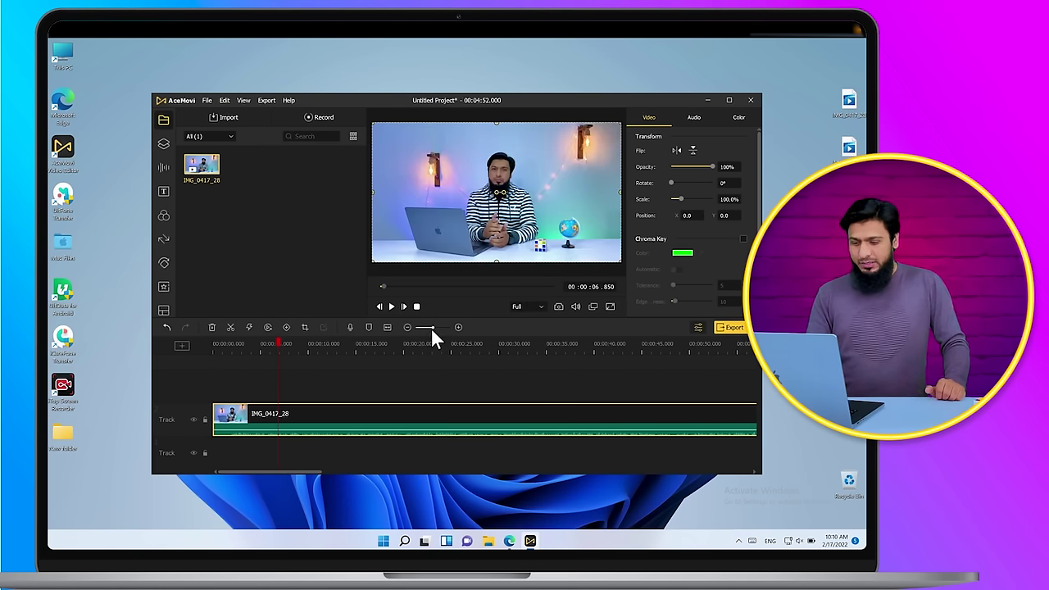
{"action": "left_click_drag", "start_coordinate": [431, 326], "coordinate": [426, 325]}
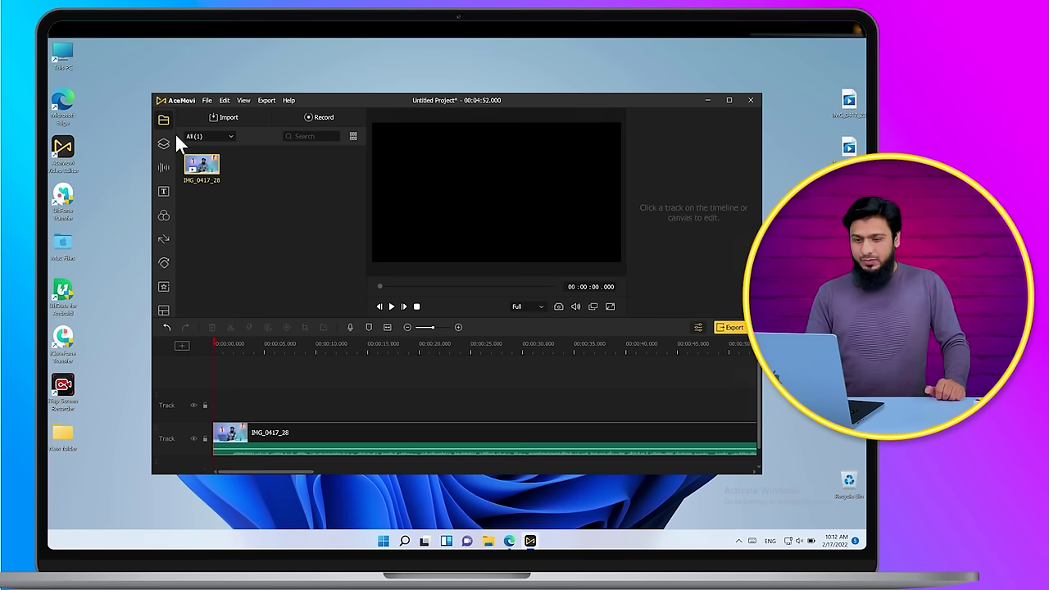
{"action": "left_click", "coordinate": [164, 143]}
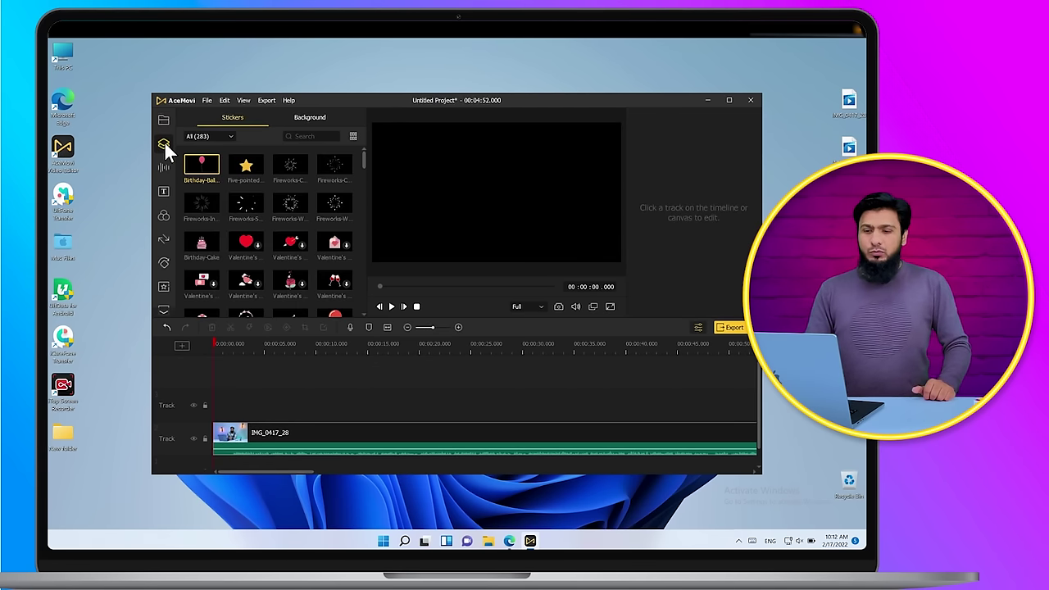
{"action": "left_click", "coordinate": [254, 344]}
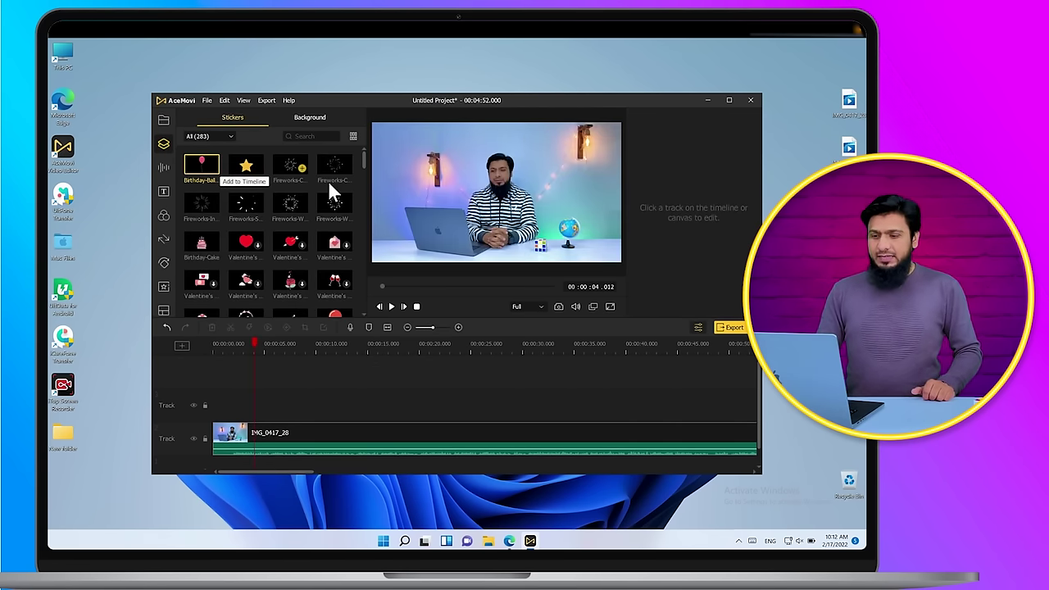
{"action": "left_click_drag", "start_coordinate": [199, 161], "coordinate": [256, 415]}
Shrink the balloon sticker to about 67% near the frame's upper-left corner and play back the result.
{"action": "left_click_drag", "start_coordinate": [496, 160], "coordinate": [443, 172]}
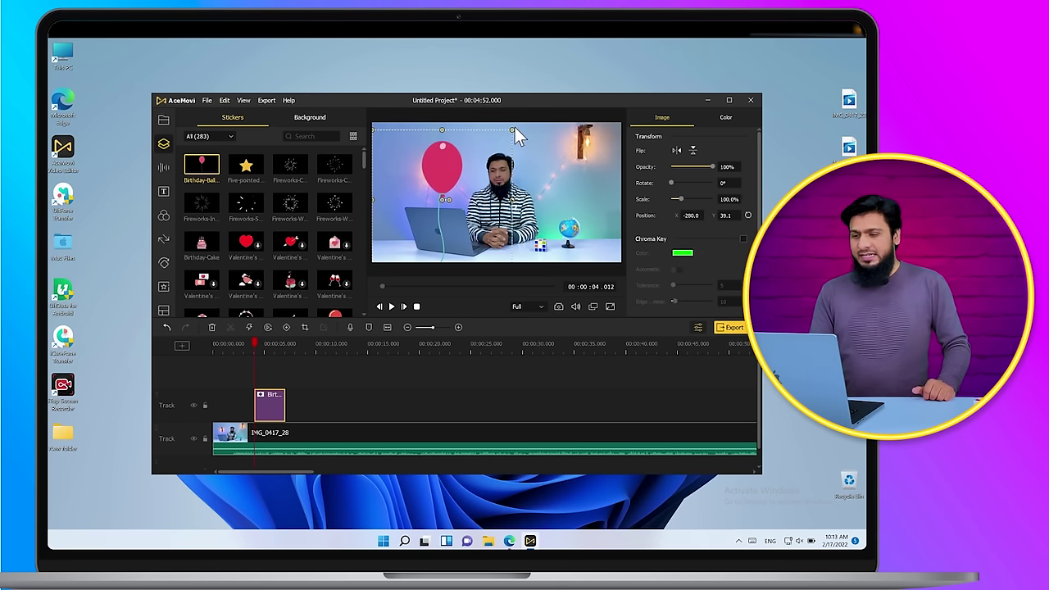
{"action": "left_click_drag", "start_coordinate": [512, 130], "coordinate": [413, 157]}
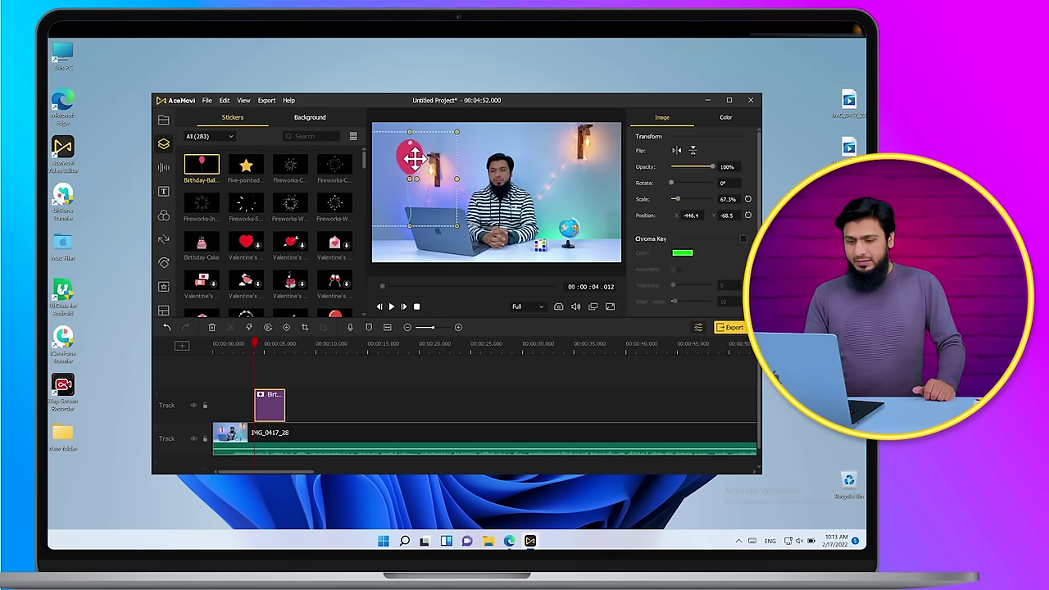
{"action": "scroll", "coordinate": [236, 345], "scroll_direction": "up", "scroll_amount": 1}
{"action": "left_click", "coordinate": [391, 307]}
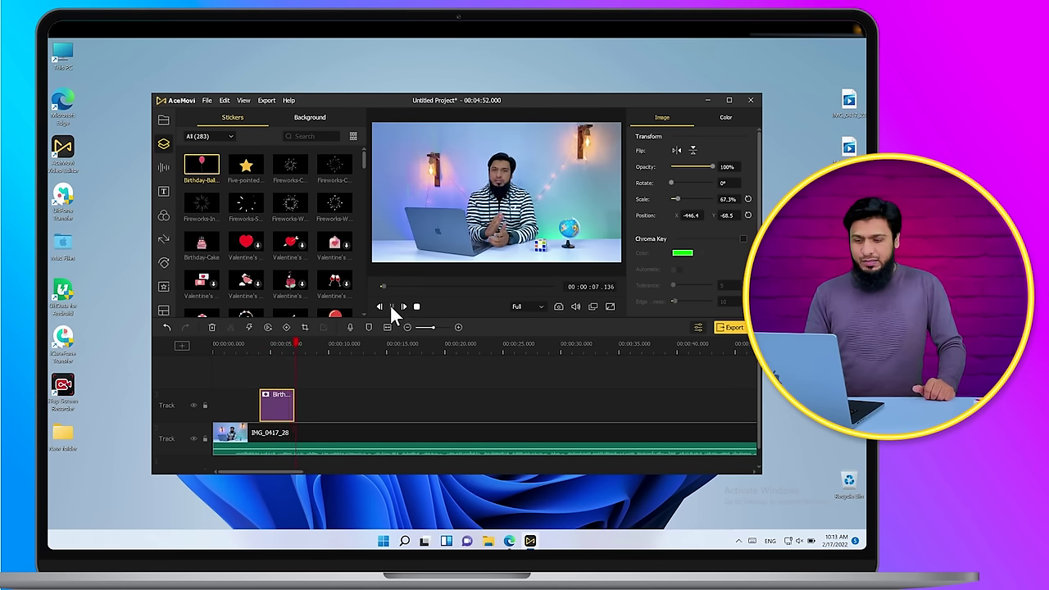
{"action": "left_click", "coordinate": [390, 305]}
Add the Advertime background music to the sticker's track, starting at about 9 seconds.
{"action": "left_click", "coordinate": [162, 167]}
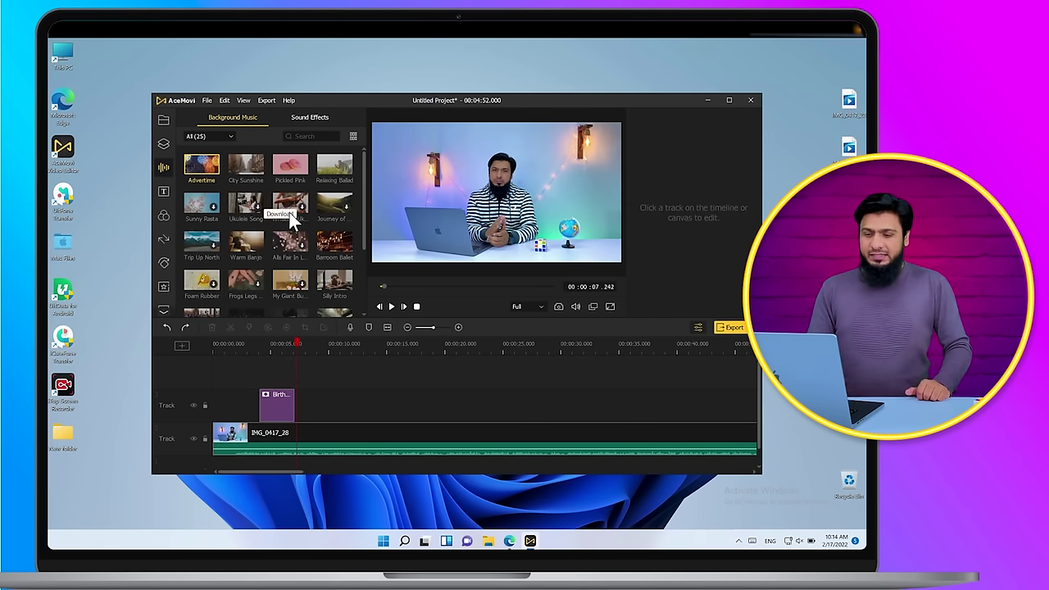
{"action": "left_click_drag", "start_coordinate": [195, 167], "coordinate": [321, 412]}
{"action": "left_click_drag", "start_coordinate": [342, 340], "coordinate": [317, 375]}
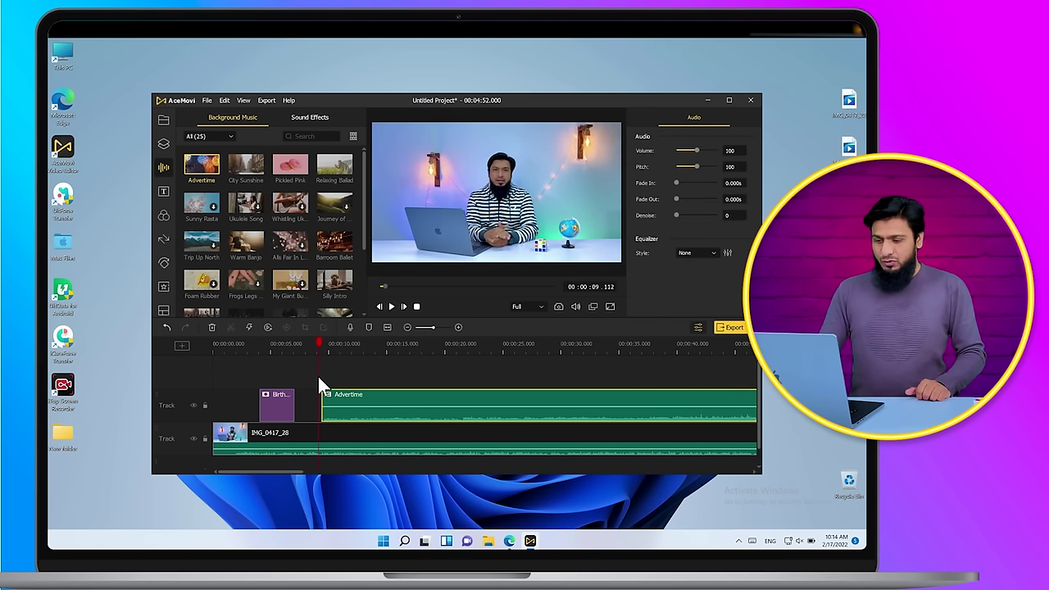
Add the Title 1 text template on a track above the music and scale it to 50% in the frame's lower-left corner.
{"action": "left_click", "coordinate": [164, 191]}
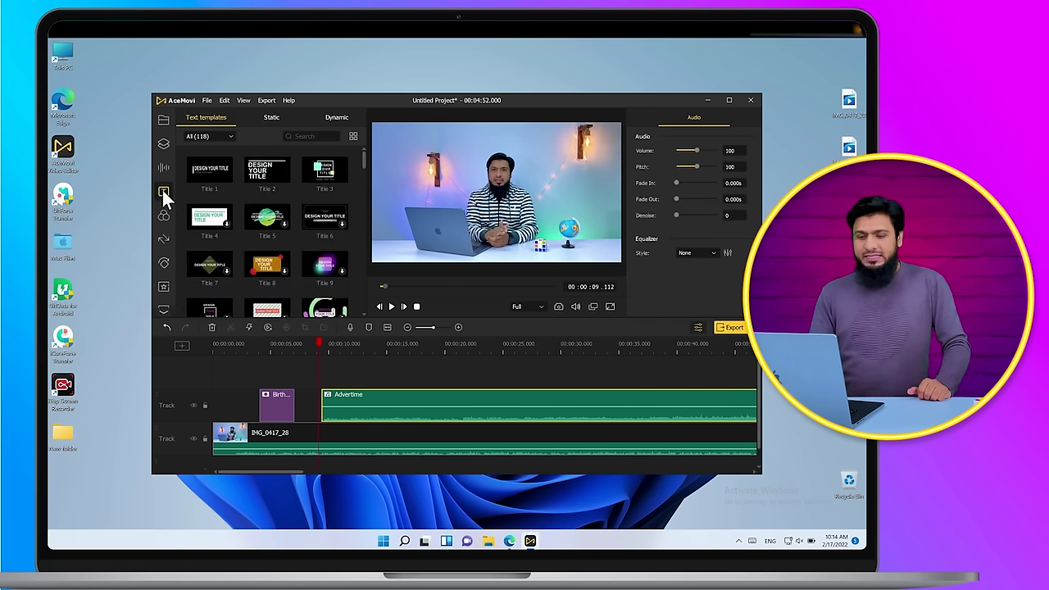
{"action": "left_click_drag", "start_coordinate": [208, 169], "coordinate": [411, 349]}
{"action": "left_click", "coordinate": [392, 306]}
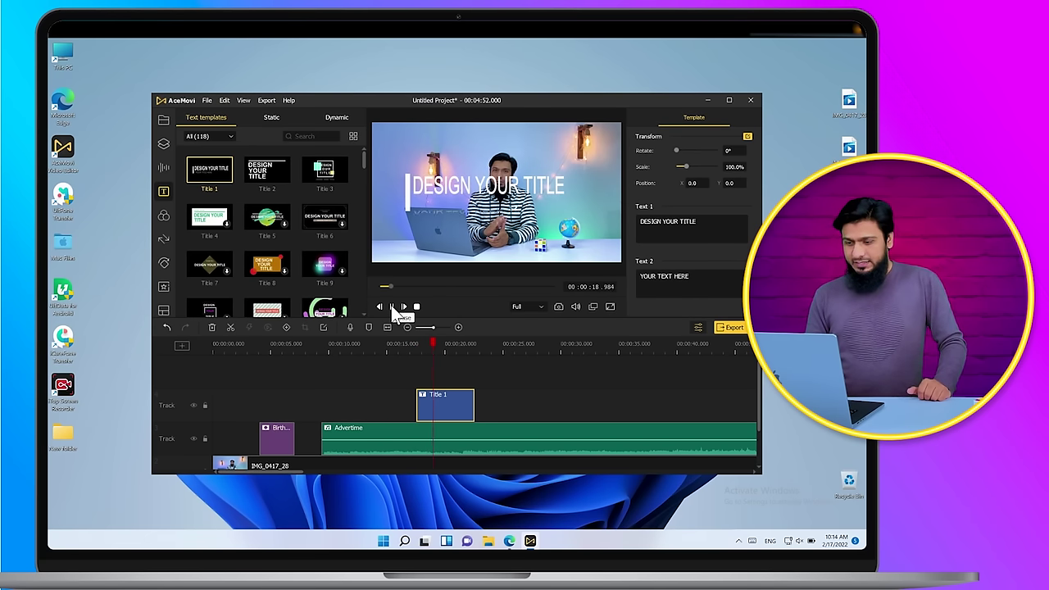
{"action": "left_click", "coordinate": [393, 306]}
{"action": "left_click_drag", "start_coordinate": [499, 153], "coordinate": [483, 186]}
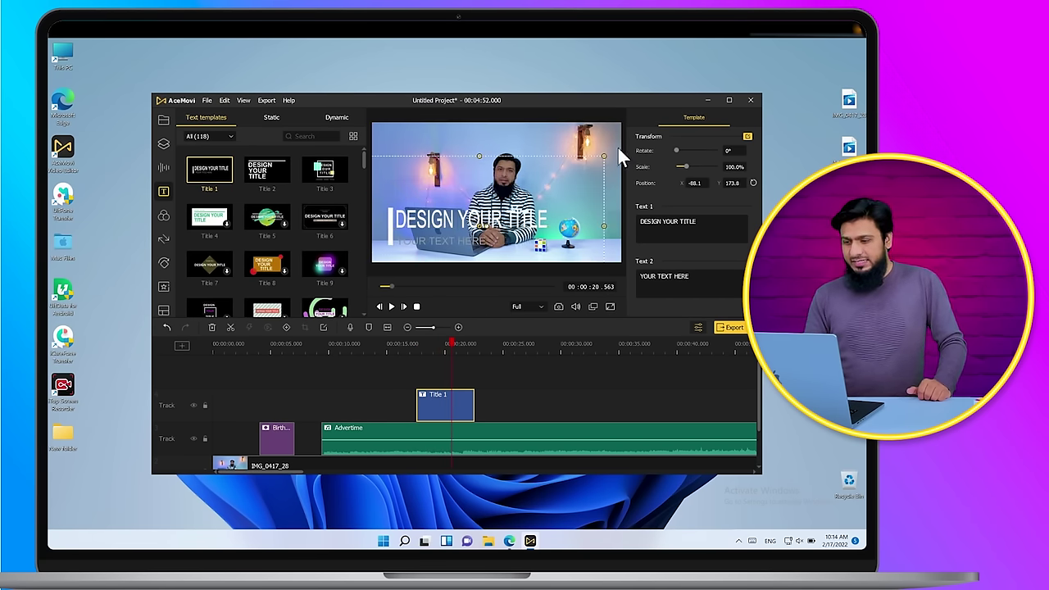
{"action": "left_click_drag", "start_coordinate": [606, 153], "coordinate": [503, 196]}
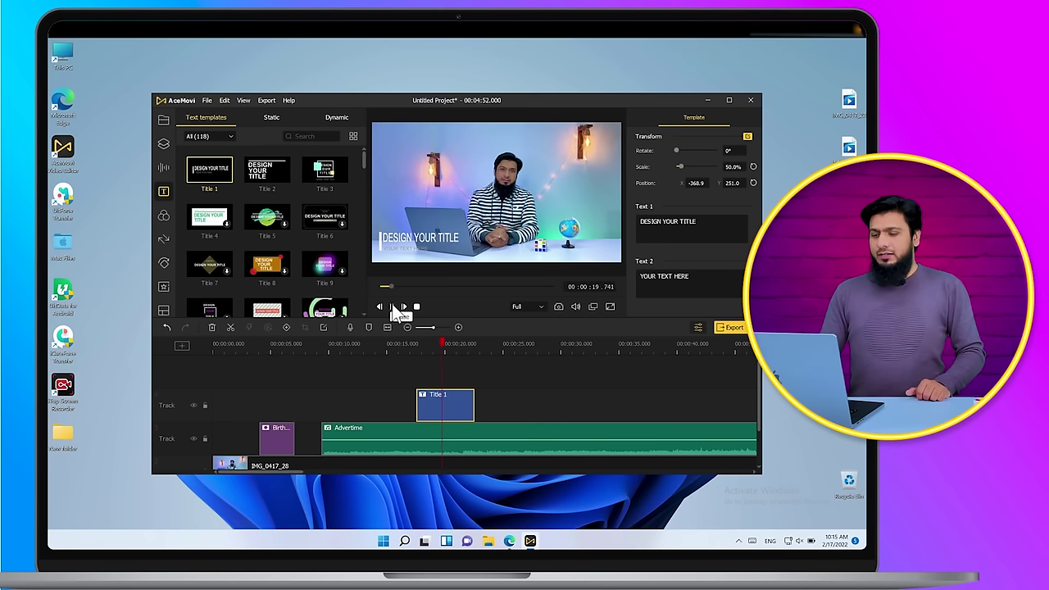
Add the Autumn filter to the title's track, a short gap after the Title 1 clip.
{"action": "left_click", "coordinate": [163, 215]}
{"action": "left_click_drag", "start_coordinate": [206, 171], "coordinate": [493, 410]}
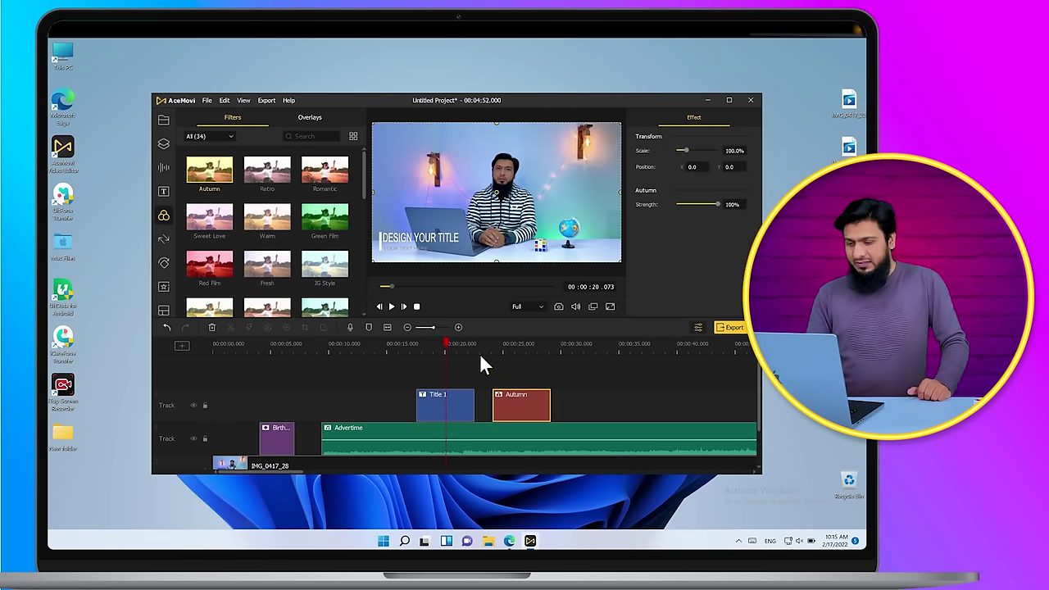
{"action": "mouse_move", "coordinate": [480, 347]}
{"action": "left_mouse_down"}
{"action": "mouse_move", "coordinate": [571, 355]}
{"action": "mouse_move", "coordinate": [485, 353]}
{"action": "left_mouse_up"}
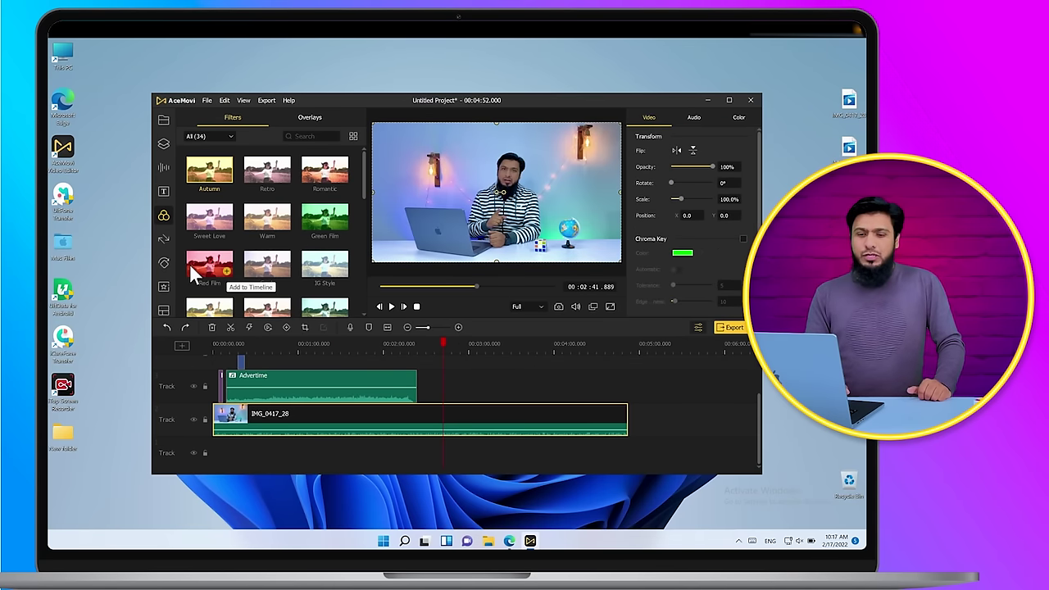
Split the IMG_0417_28 clip at about 00:02:41.
{"action": "left_click", "coordinate": [164, 239]}
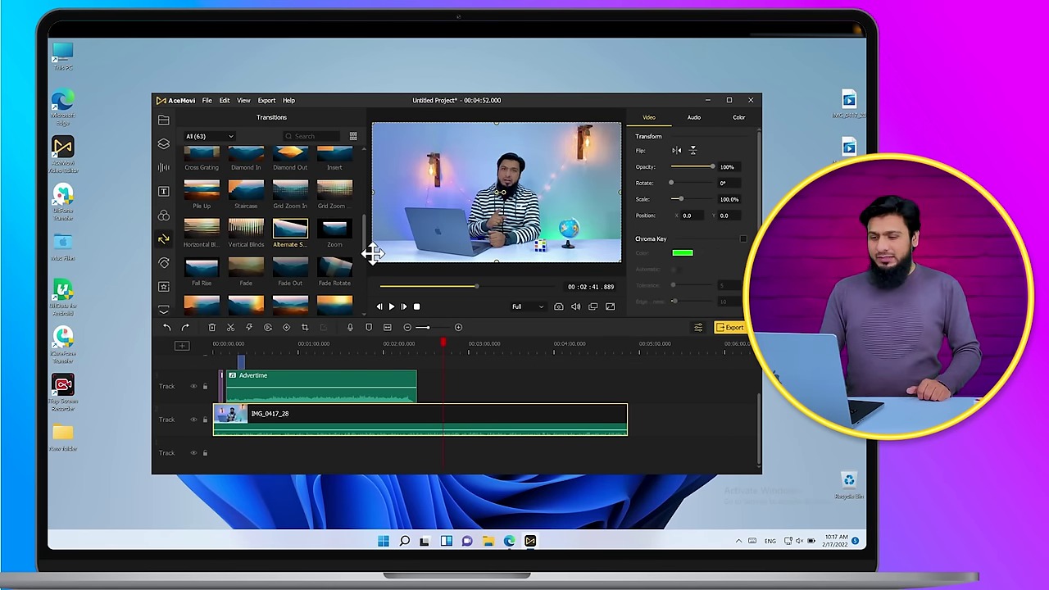
{"action": "mouse_move", "coordinate": [363, 244]}
{"action": "left_mouse_down"}
{"action": "mouse_move", "coordinate": [363, 222]}
{"action": "mouse_move", "coordinate": [362, 244]}
{"action": "left_mouse_up"}
{"action": "left_click", "coordinate": [457, 400]}
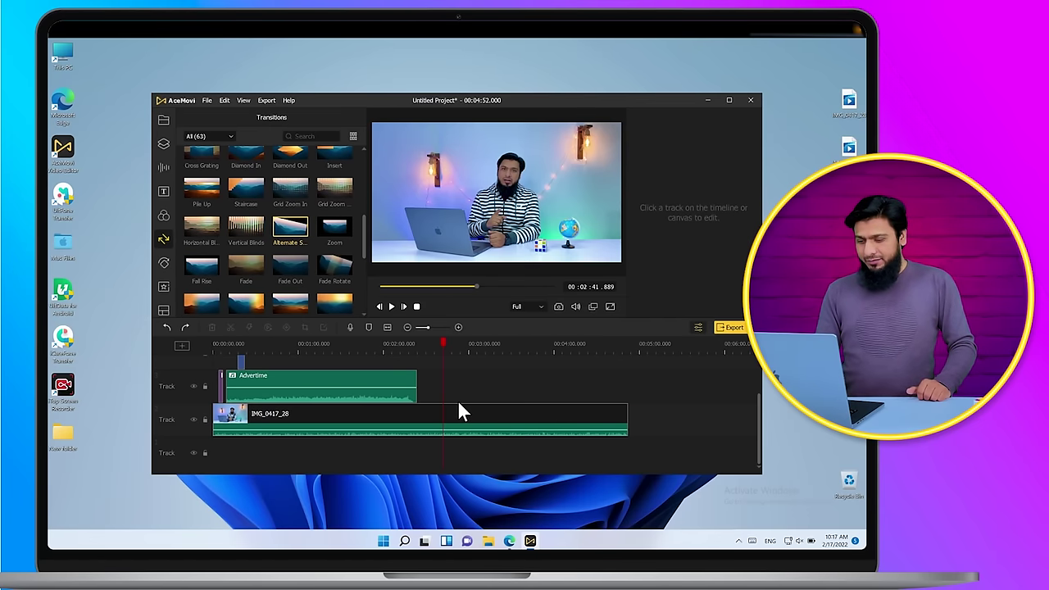
{"action": "left_click", "coordinate": [446, 414]}
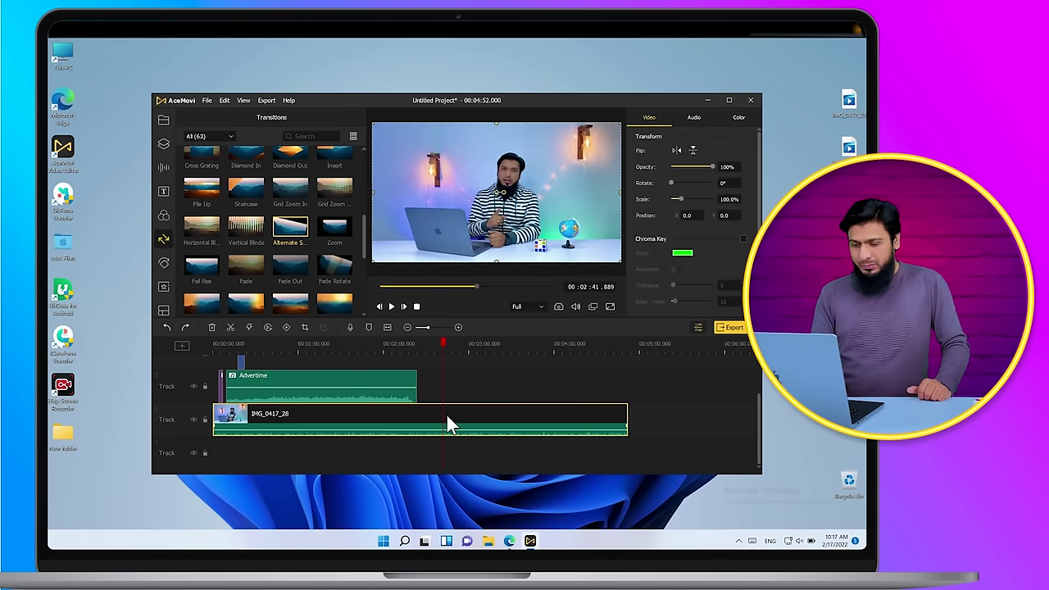
{"action": "left_click", "coordinate": [231, 327]}
Place the Alternate Switch transition on the cut between the two IMG_0417_28 clips and play it back.
{"action": "left_click_drag", "start_coordinate": [289, 228], "coordinate": [443, 409]}
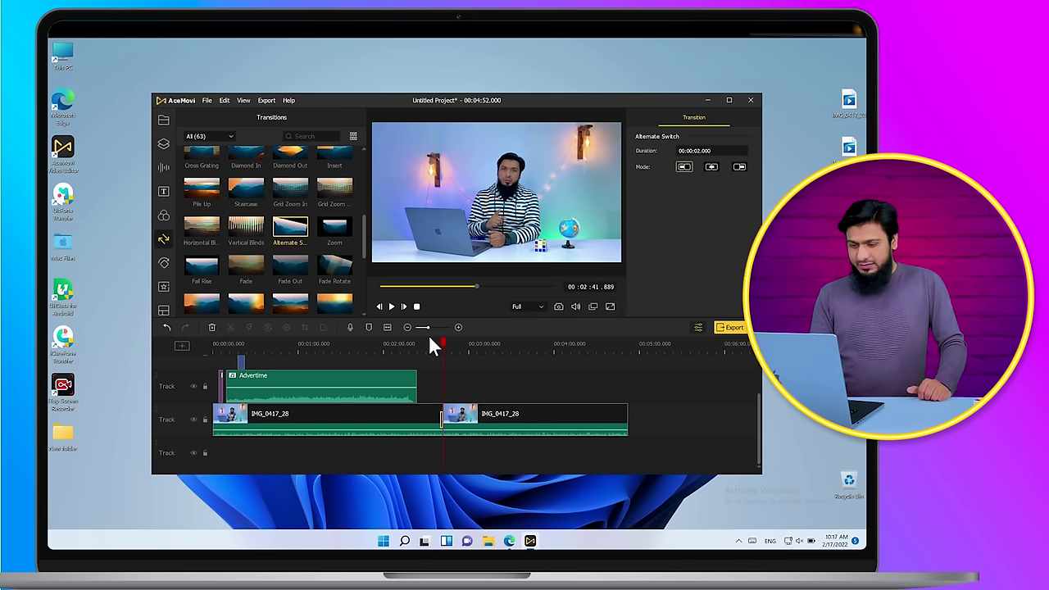
{"action": "left_click_drag", "start_coordinate": [426, 323], "coordinate": [427, 323]}
{"action": "left_click", "coordinate": [391, 305]}
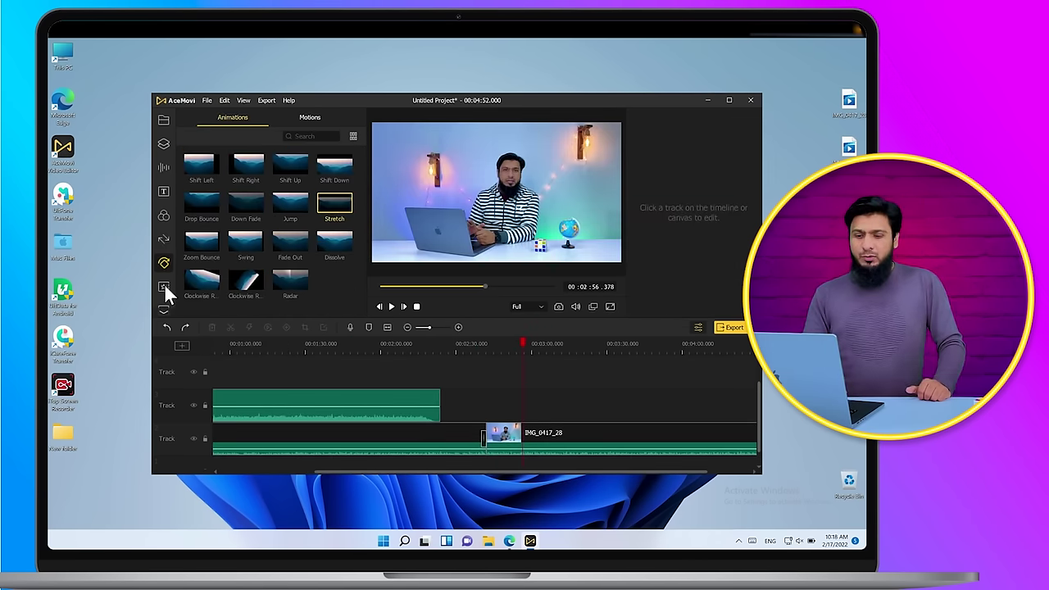
Add the ColorNot regional effect above the second video clip near the 3-minute mark and enlarge its area in the frame.
{"action": "left_click", "coordinate": [164, 283]}
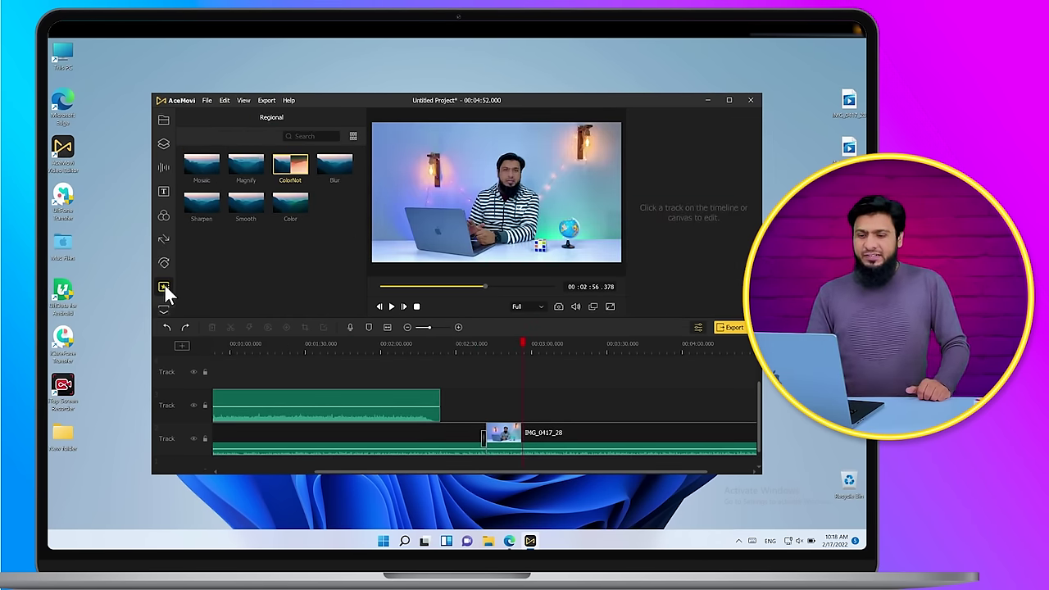
{"action": "left_click_drag", "start_coordinate": [281, 169], "coordinate": [568, 405]}
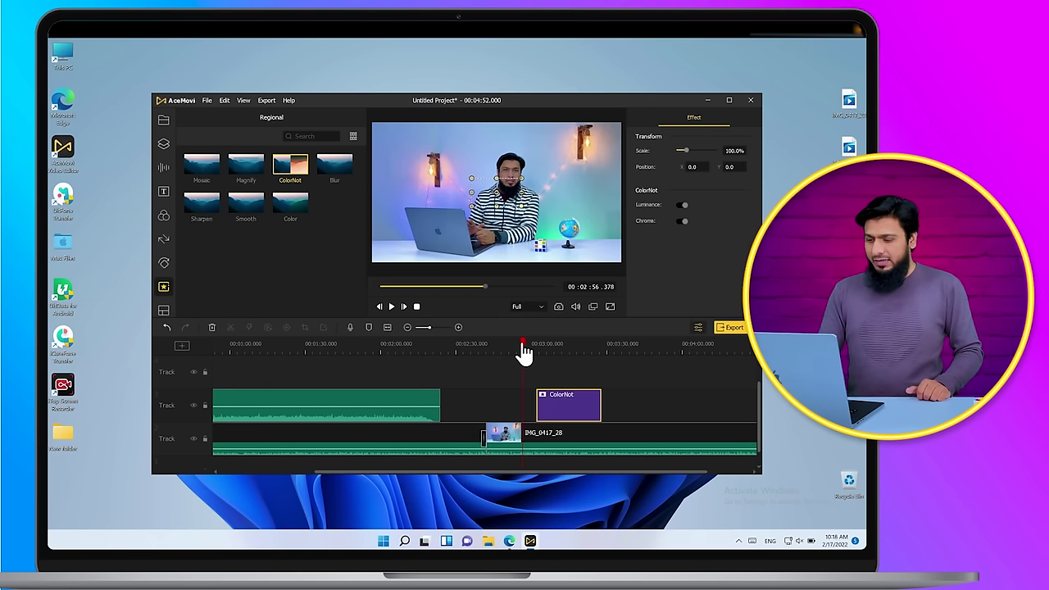
{"action": "mouse_move", "coordinate": [524, 351]}
{"action": "left_mouse_down"}
{"action": "mouse_move", "coordinate": [570, 354]}
{"action": "mouse_move", "coordinate": [540, 351]}
{"action": "left_mouse_up"}
{"action": "left_click_drag", "start_coordinate": [521, 194], "coordinate": [604, 250]}
{"action": "left_click_drag", "start_coordinate": [536, 345], "coordinate": [614, 345]}
Add the 2 - 6 split screen layout to the track after the ColorNot effect, leaving both of its media slots empty.
{"action": "left_click", "coordinate": [164, 305]}
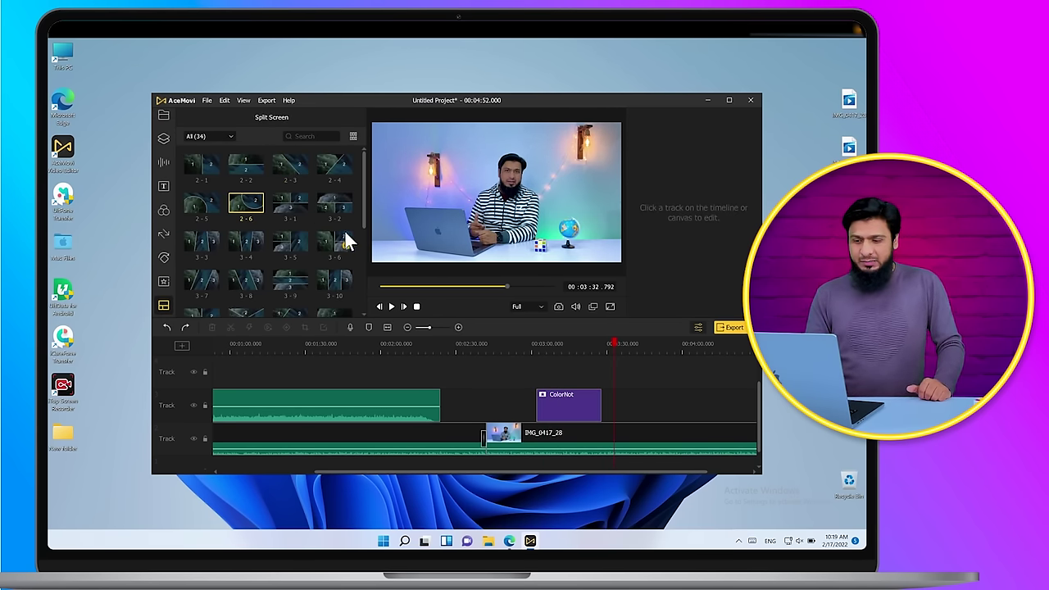
{"action": "left_click_drag", "start_coordinate": [262, 202], "coordinate": [634, 407]}
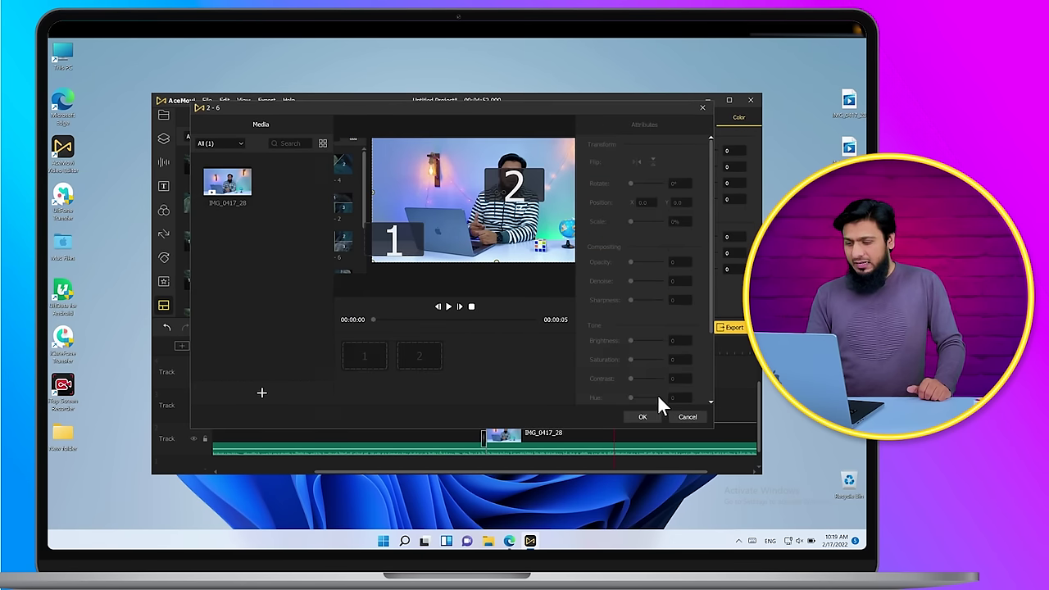
{"action": "left_click", "coordinate": [514, 187]}
{"action": "left_click", "coordinate": [398, 238]}
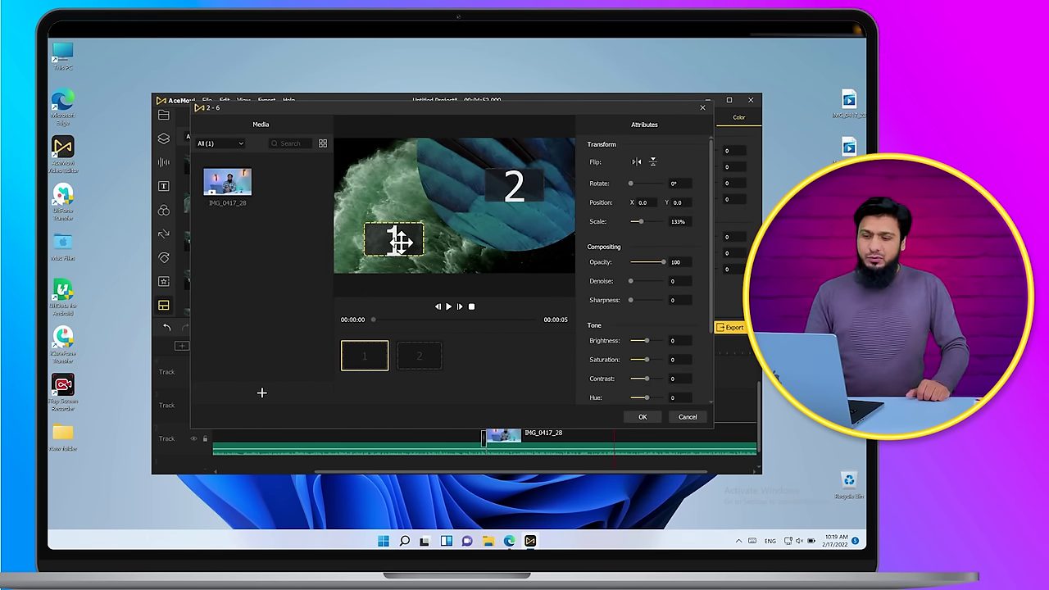
{"action": "left_click", "coordinate": [643, 418]}
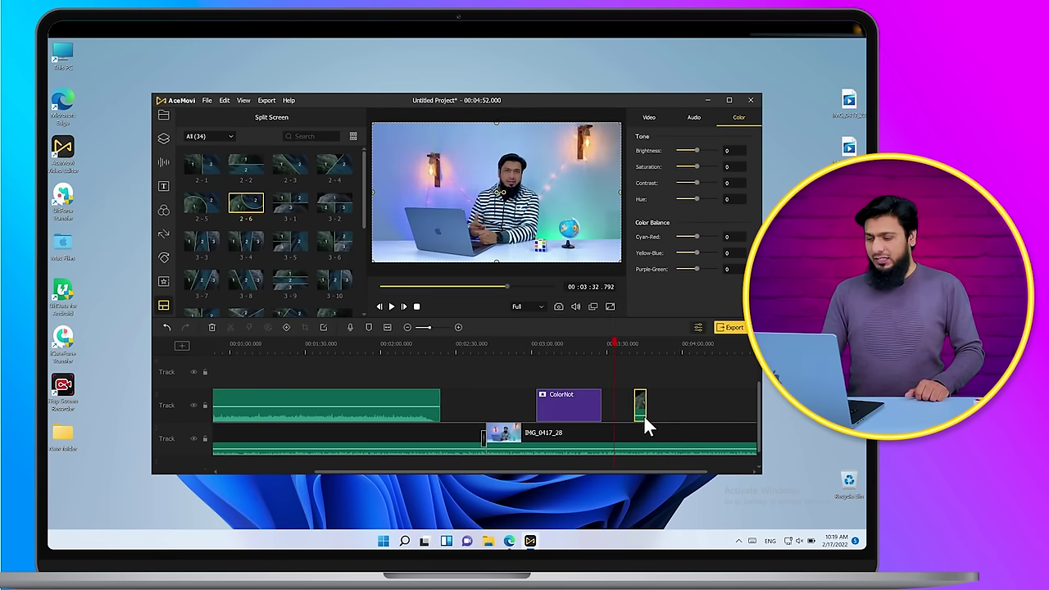
Adjust the second IMG_0417_28 clip's color tone to brightness -1, saturation 21 and contrast -5.
{"action": "left_click", "coordinate": [586, 425]}
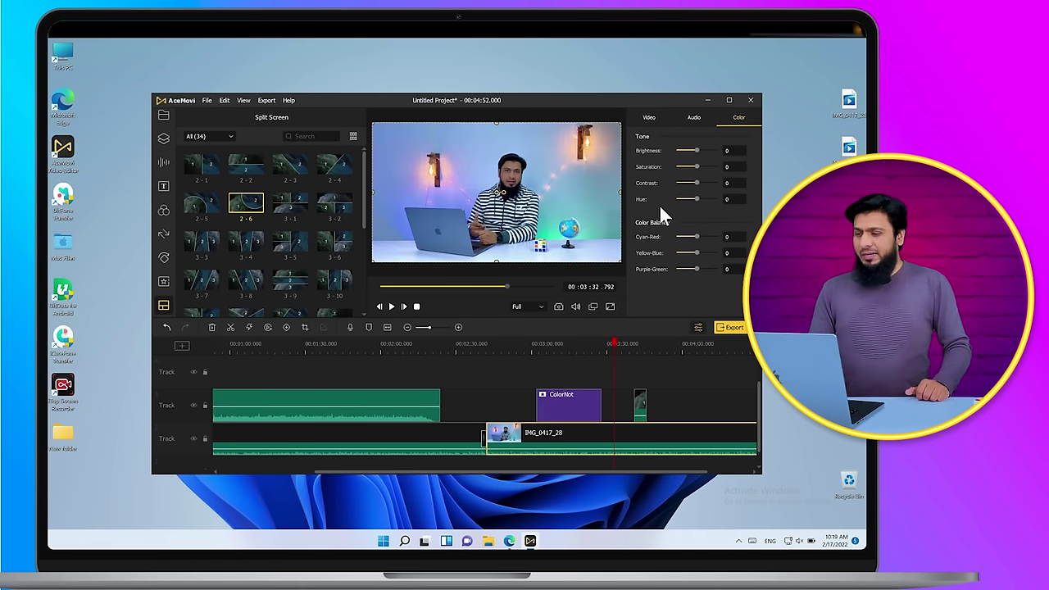
{"action": "left_click_drag", "start_coordinate": [696, 148], "coordinate": [696, 186]}
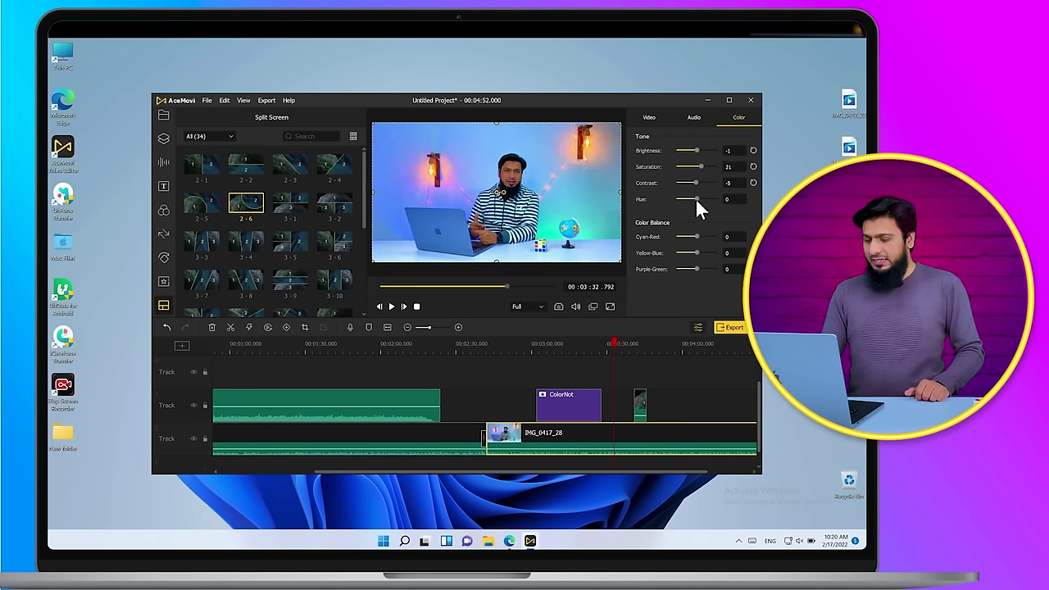
Set the second IMG_0417_28 clip's audio volume to 108 and its transform to 90% opacity and 119.2% scale.
{"action": "left_click", "coordinate": [694, 118]}
{"action": "left_click_drag", "start_coordinate": [694, 149], "coordinate": [696, 150]}
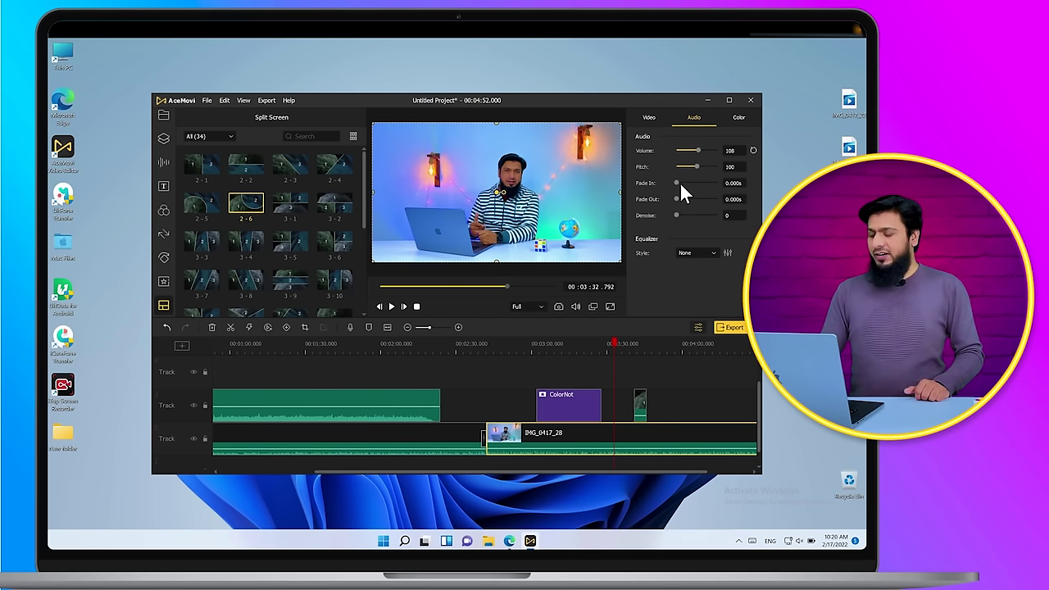
{"action": "left_click", "coordinate": [649, 118]}
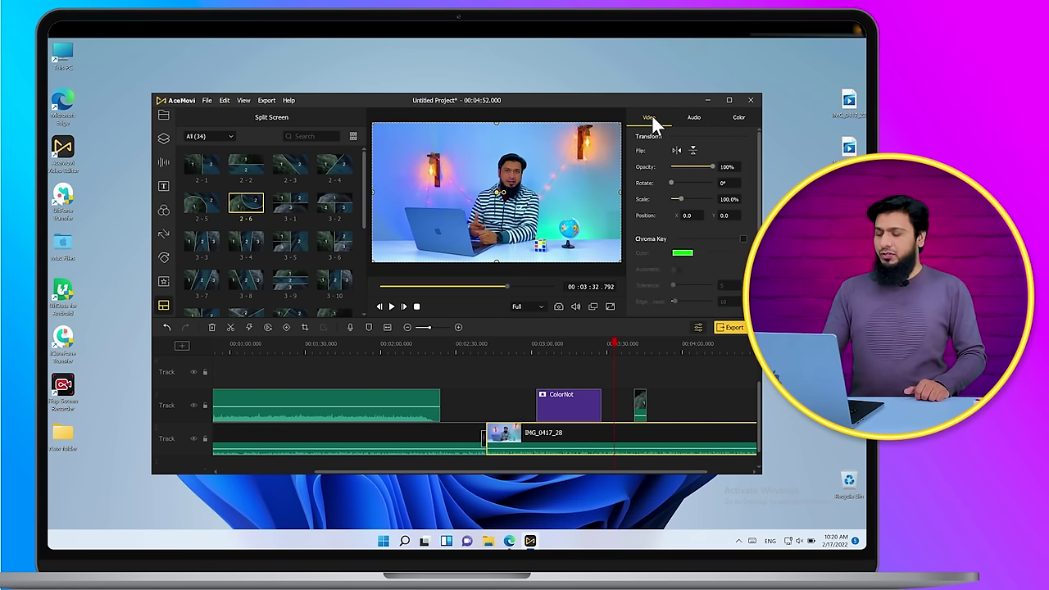
{"action": "mouse_move", "coordinate": [711, 166]}
{"action": "left_mouse_down"}
{"action": "mouse_move", "coordinate": [680, 165]}
{"action": "mouse_move", "coordinate": [706, 163]}
{"action": "left_mouse_up"}
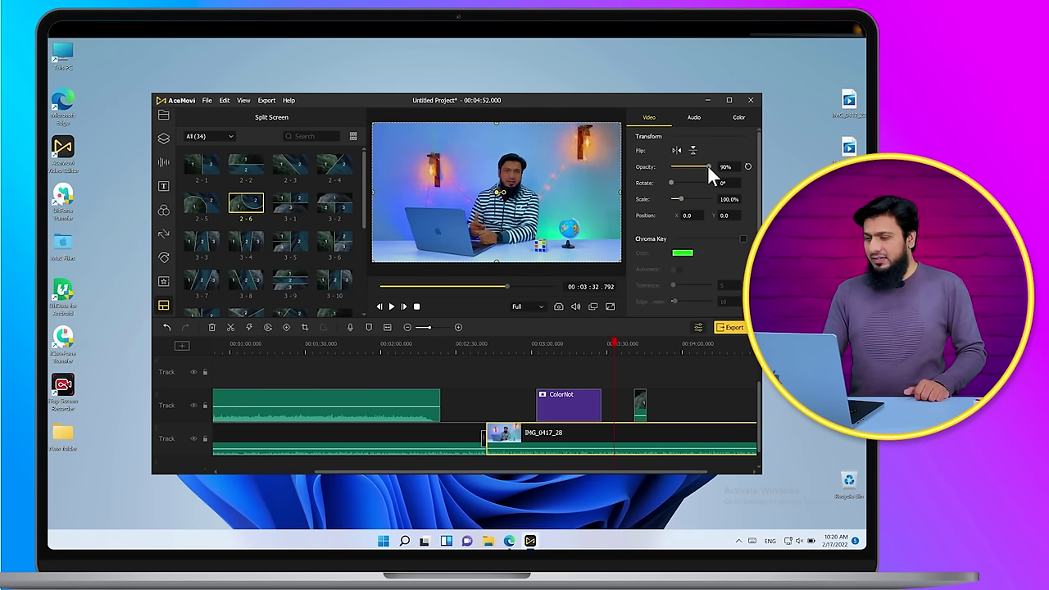
{"action": "left_click_drag", "start_coordinate": [681, 200], "coordinate": [682, 200]}
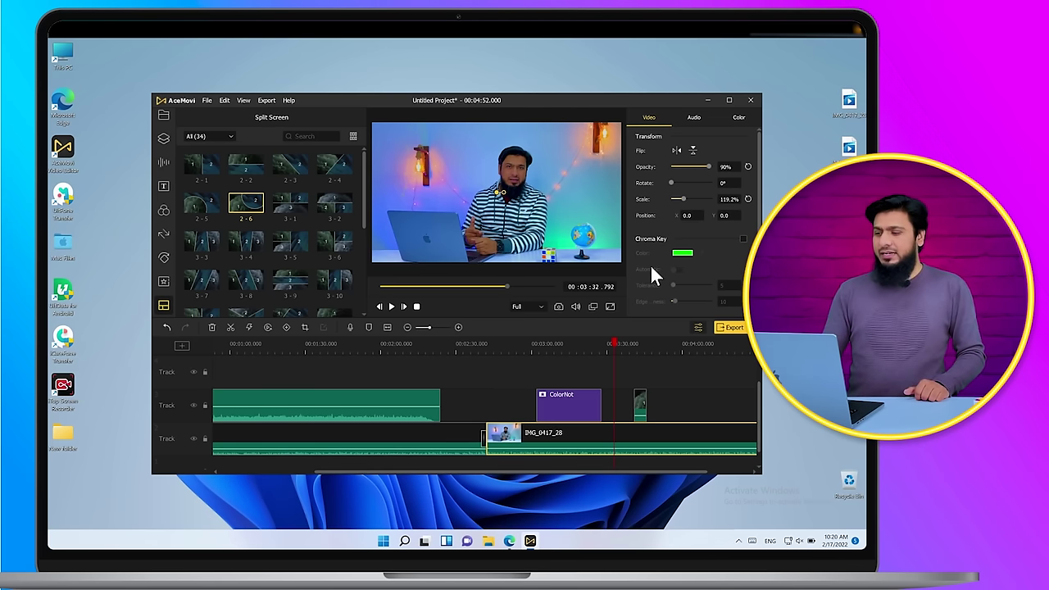
{"action": "scroll", "coordinate": [761, 212], "scroll_direction": "down", "scroll_amount": 2}
{"action": "scroll", "coordinate": [761, 211], "scroll_direction": "down", "scroll_amount": 2}
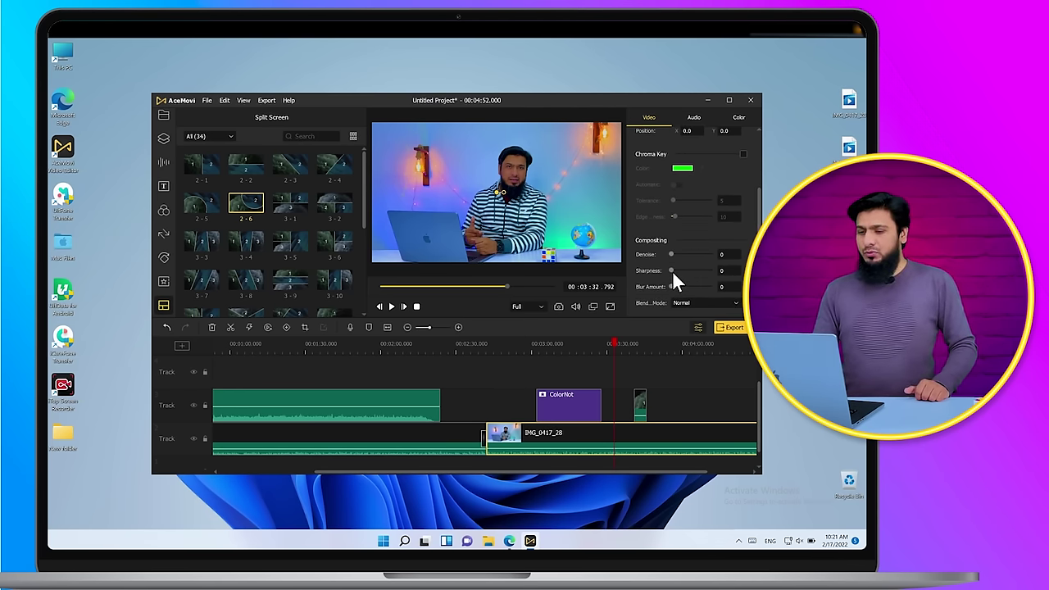
Open the video export settings and examine the format presets offered for video, device and web output.
{"action": "mouse_move", "coordinate": [342, 182]}
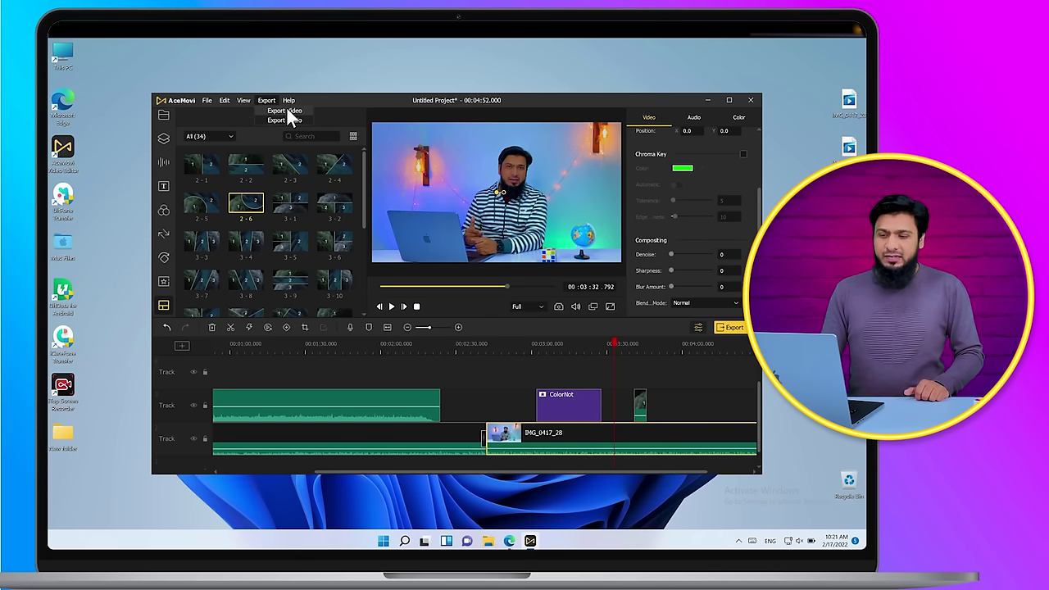
{"action": "left_click", "coordinate": [286, 109]}
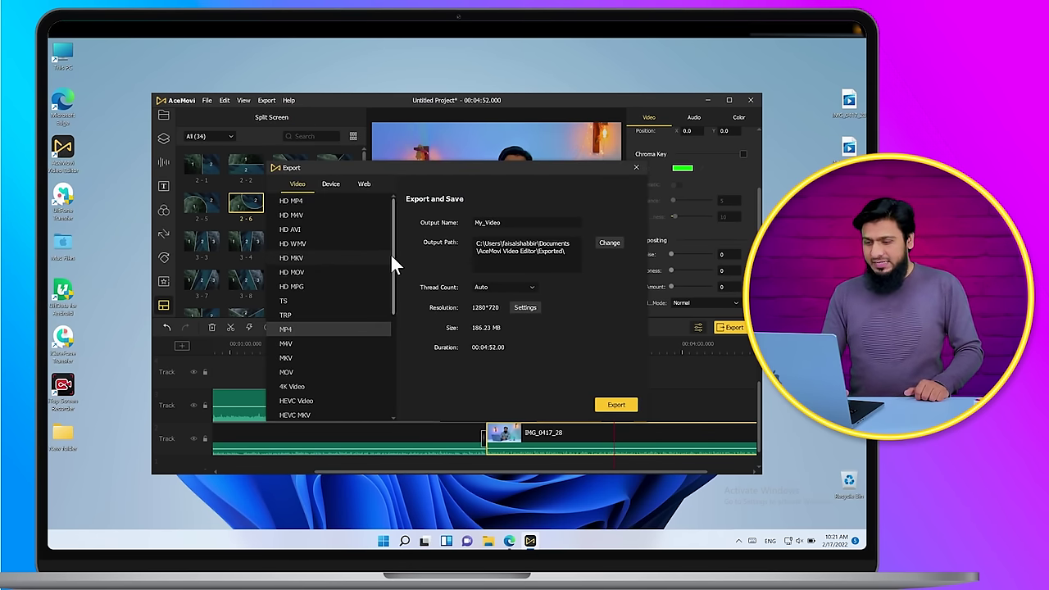
{"action": "left_click_drag", "start_coordinate": [391, 252], "coordinate": [381, 218]}
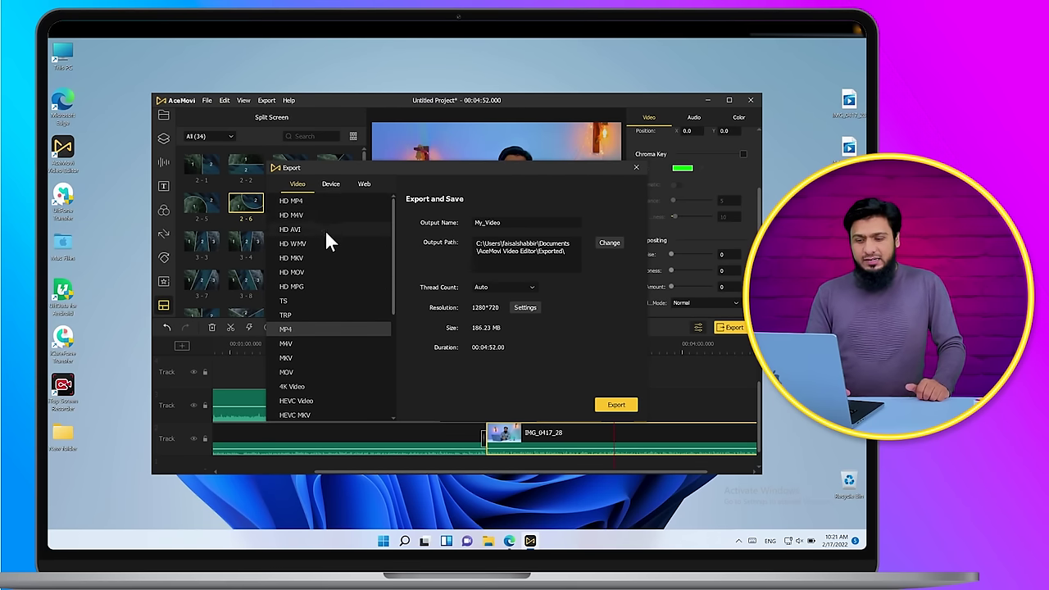
{"action": "left_click", "coordinate": [328, 185]}
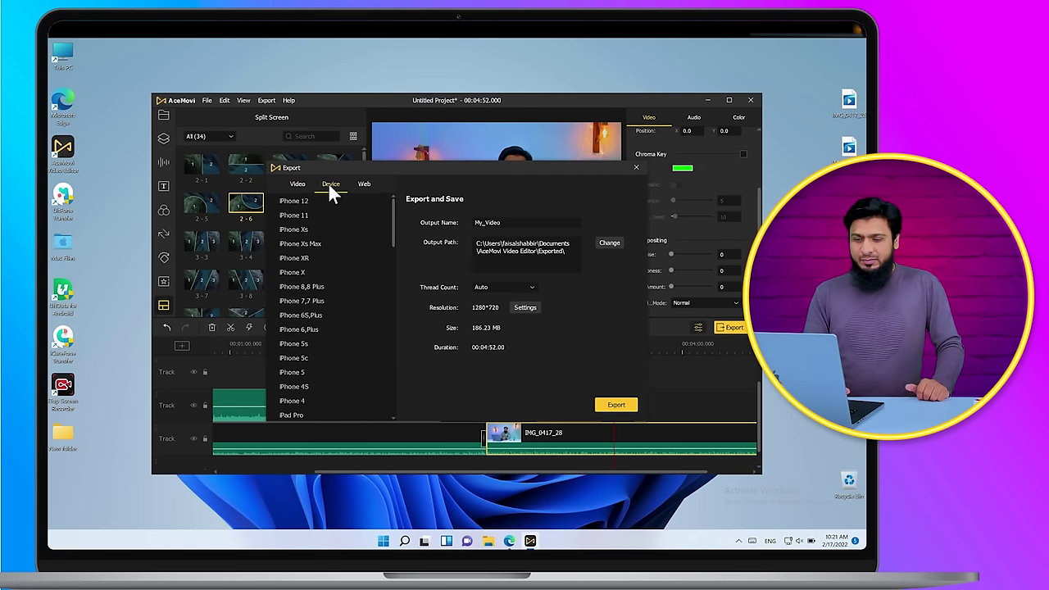
{"action": "mouse_move", "coordinate": [393, 205]}
{"action": "left_mouse_down"}
{"action": "mouse_move", "coordinate": [391, 399]}
{"action": "mouse_move", "coordinate": [386, 198]}
{"action": "left_mouse_up"}
{"action": "left_click", "coordinate": [365, 185]}
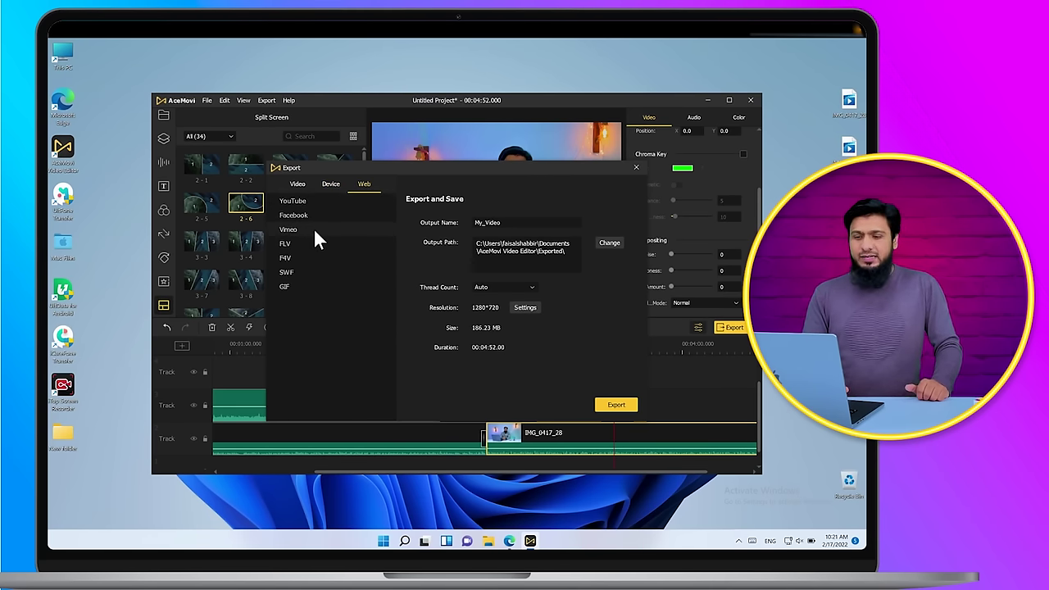
{"action": "left_click", "coordinate": [297, 184]}
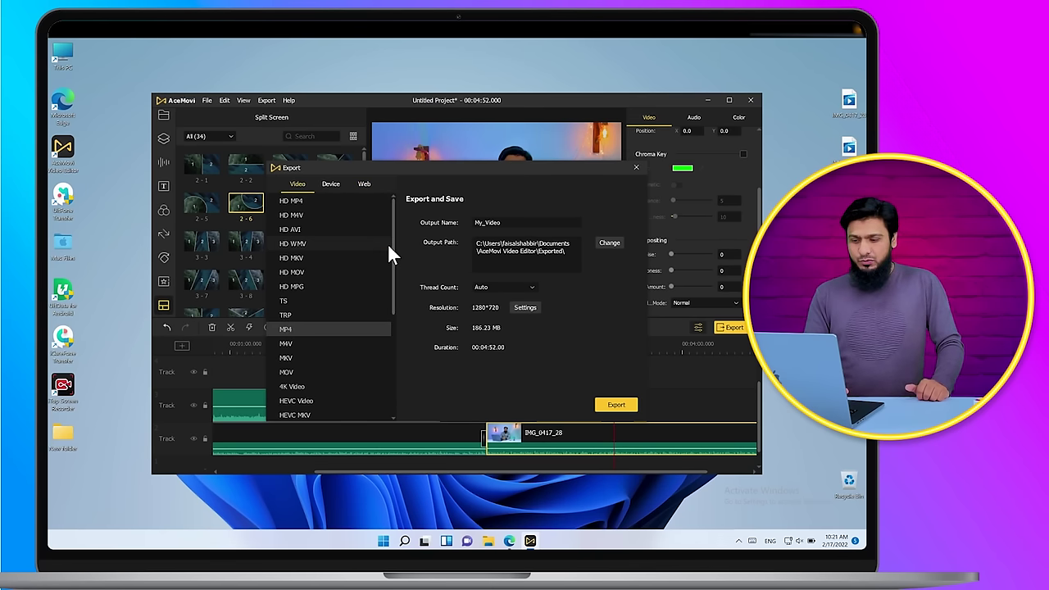
{"action": "left_click_drag", "start_coordinate": [395, 248], "coordinate": [390, 333]}
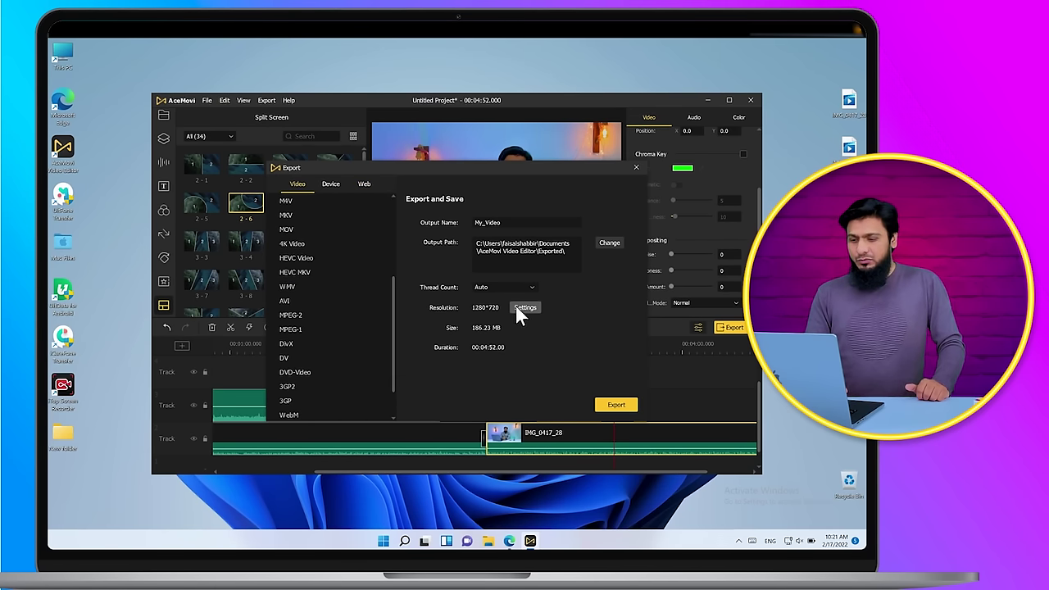
Examine the export's thread count choices and quality options, leaving the settings as they are.
{"action": "left_click", "coordinate": [530, 286]}
{"action": "left_click", "coordinate": [530, 286]}
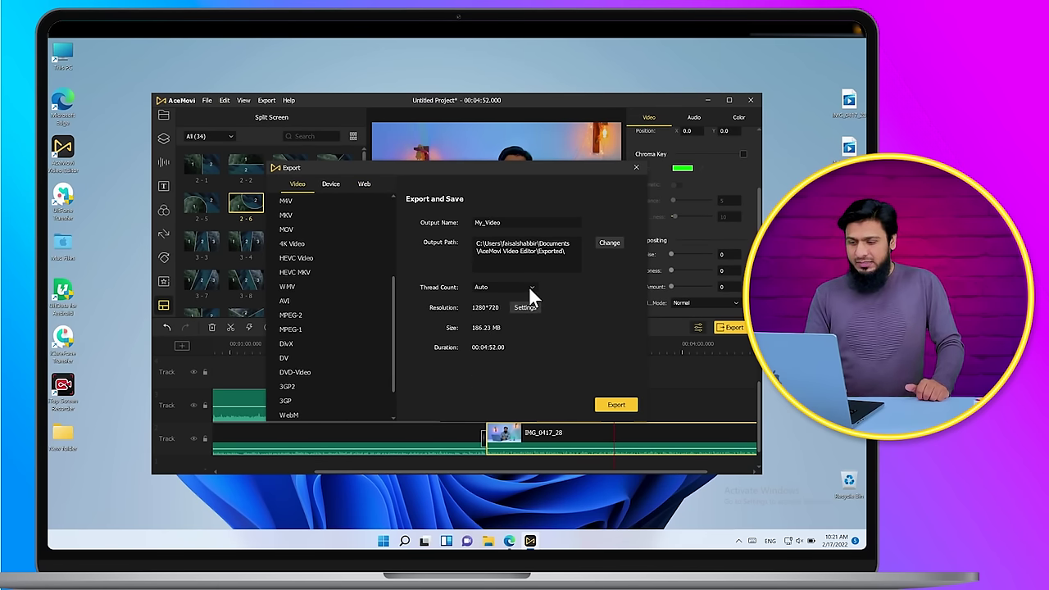
{"action": "left_click", "coordinate": [525, 308]}
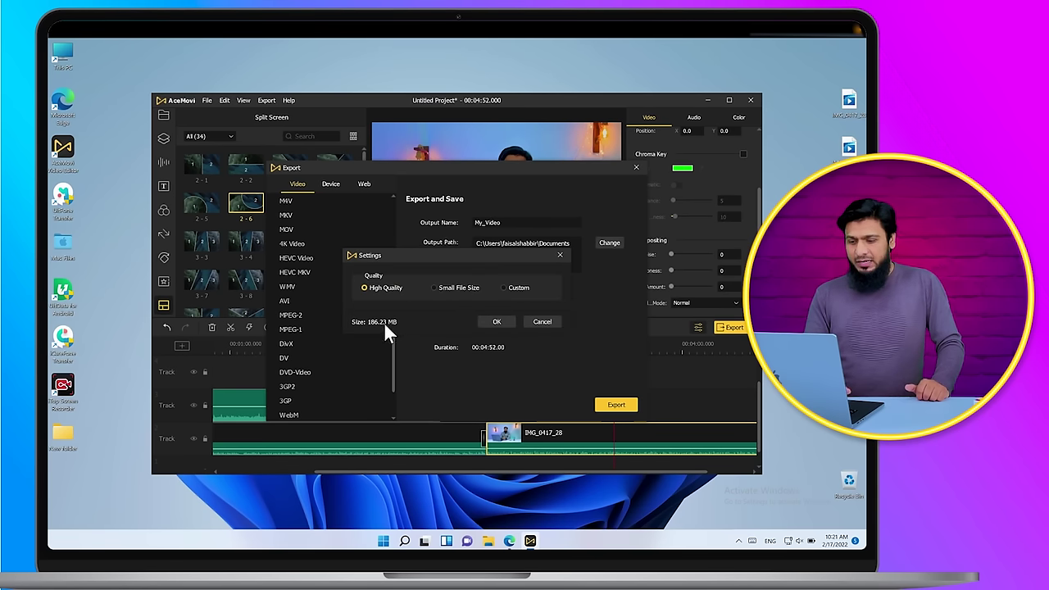
{"action": "left_click", "coordinate": [556, 327]}
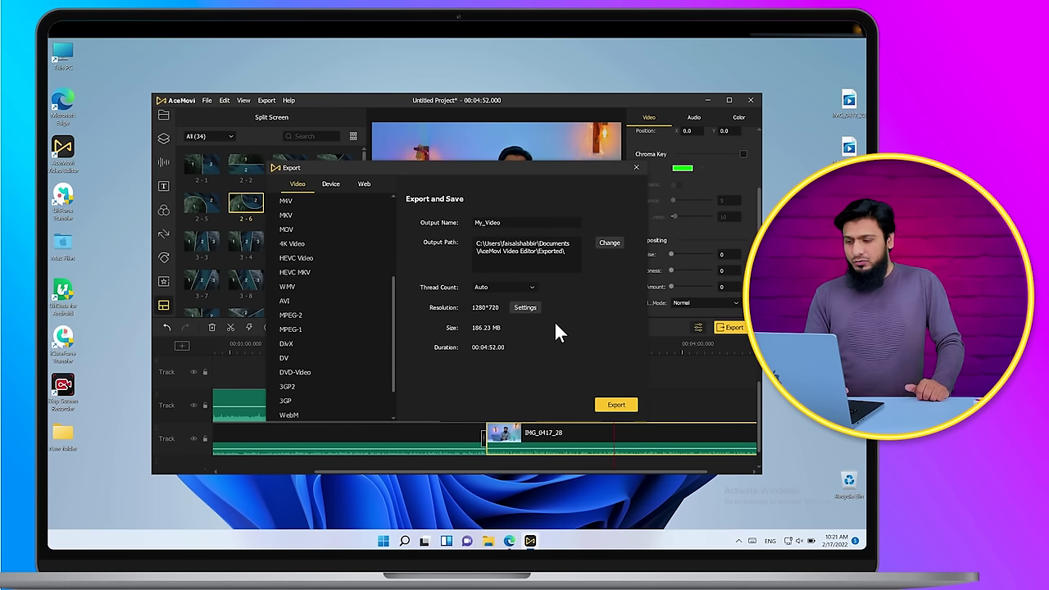
Export the project as My_Video with the MP4 preset and play the exported file from its target folder.
{"action": "left_click", "coordinate": [623, 401]}
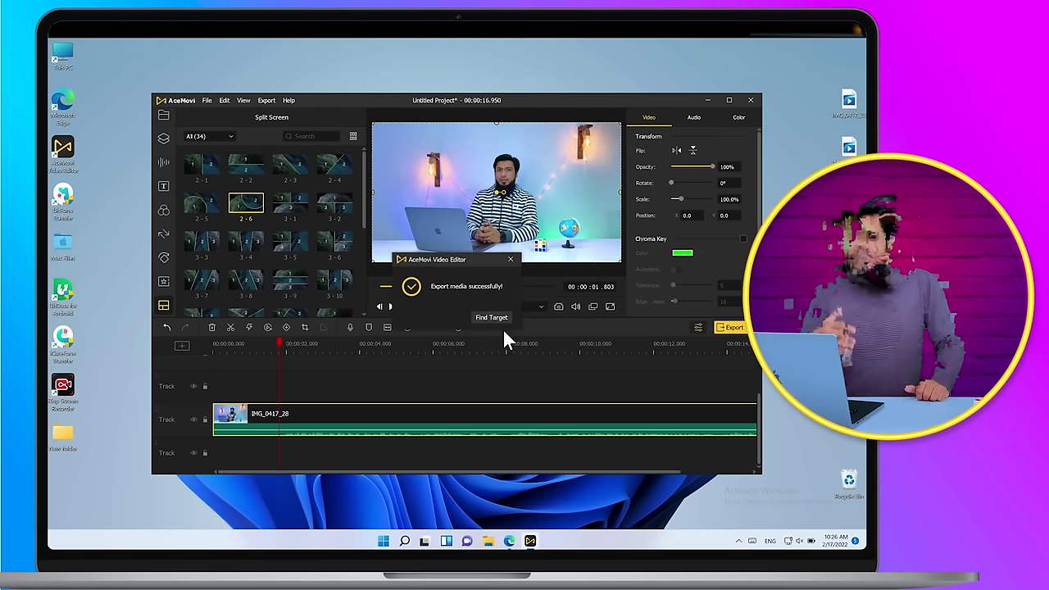
{"action": "left_click", "coordinate": [495, 316]}
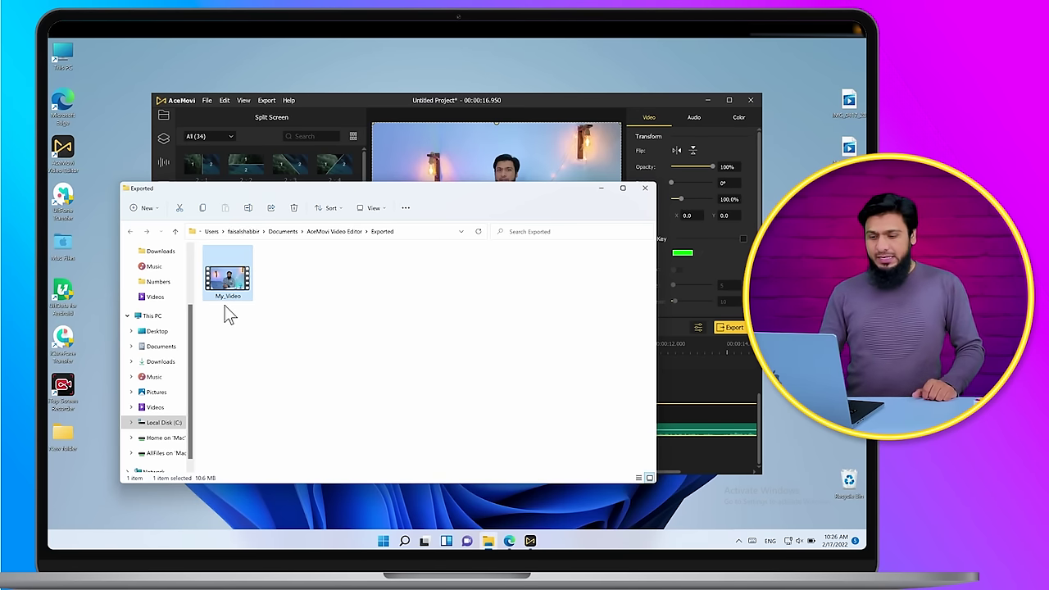
{"action": "double_click", "coordinate": [232, 279]}
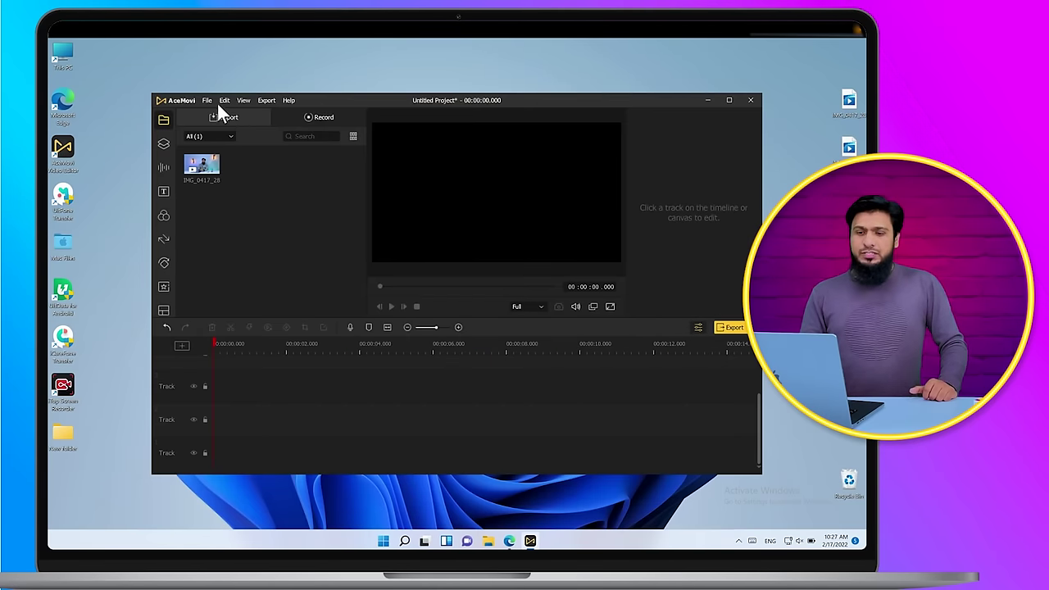
Start a new project without saving the changes to the current one.
{"action": "left_click", "coordinate": [205, 100]}
{"action": "left_click", "coordinate": [227, 111]}
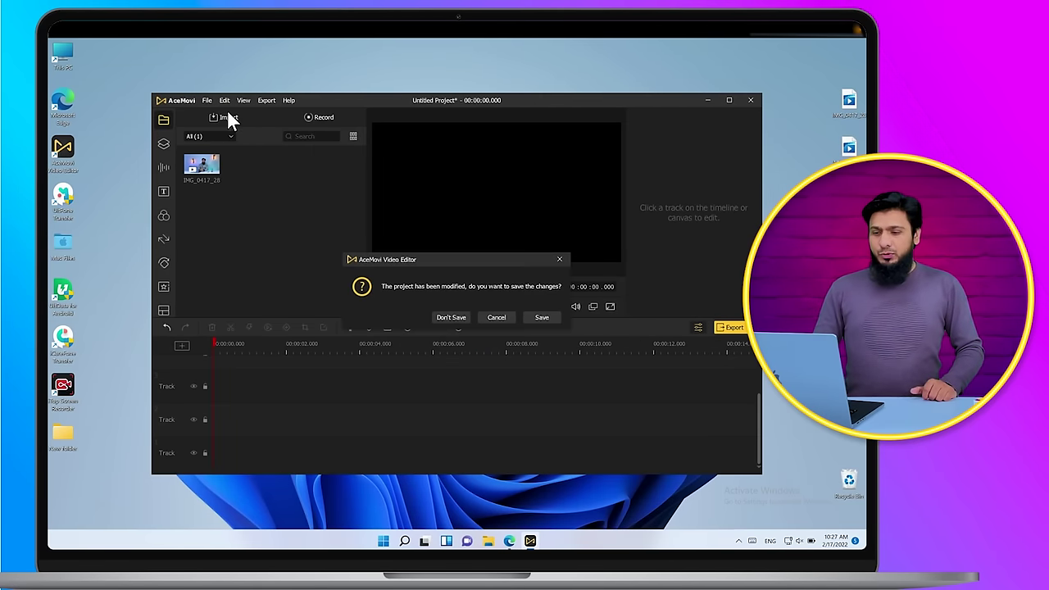
{"action": "left_click", "coordinate": [452, 317]}
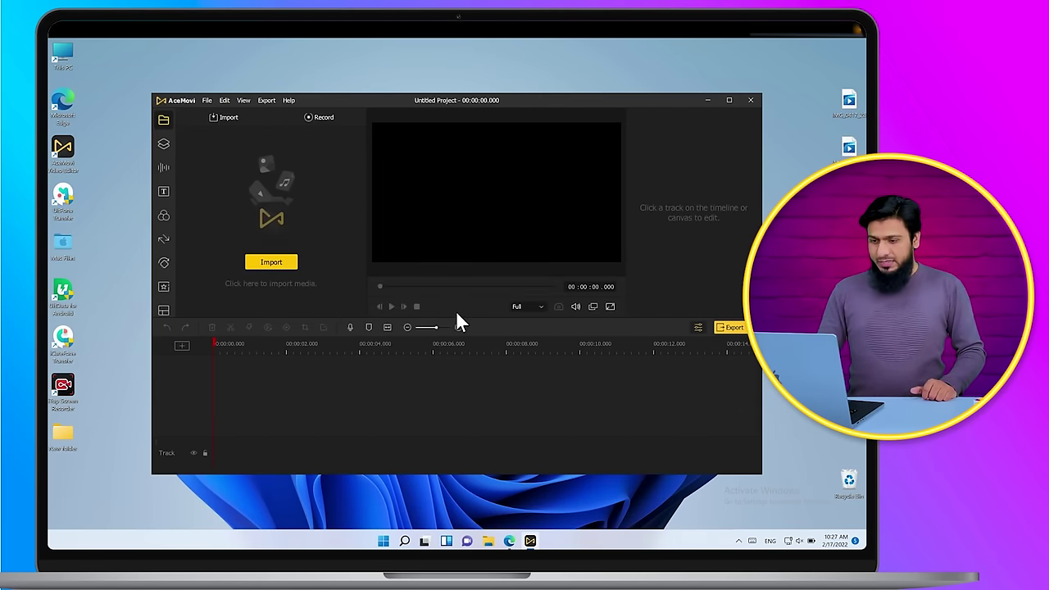
Open AceMovi Recorder, examine its recording modes and capture area sizes, and close it before minimizing the editor.
{"action": "left_click", "coordinate": [330, 118]}
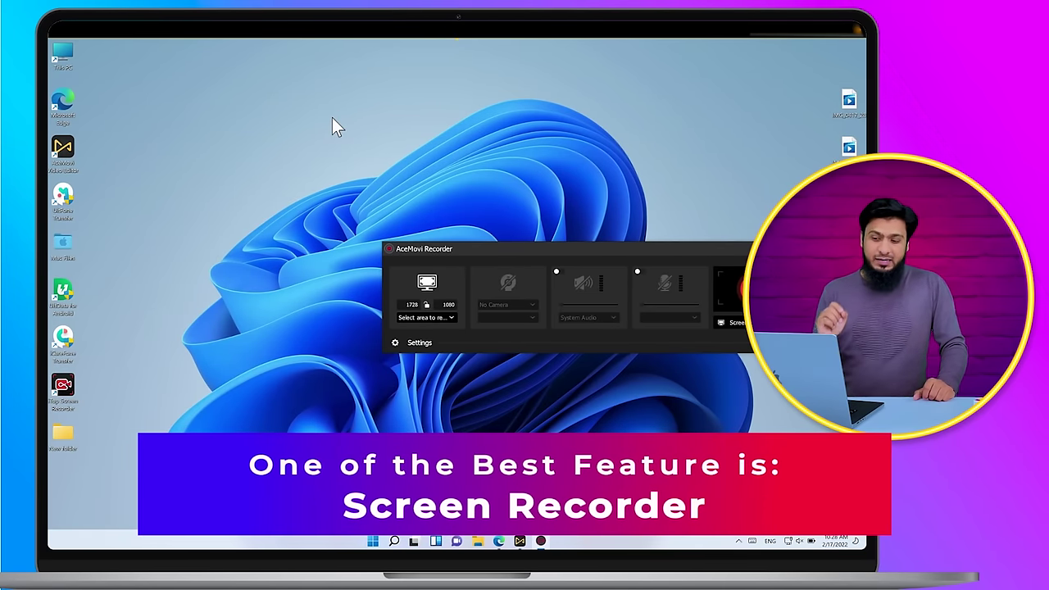
{"action": "left_click_drag", "start_coordinate": [538, 251], "coordinate": [390, 209]}
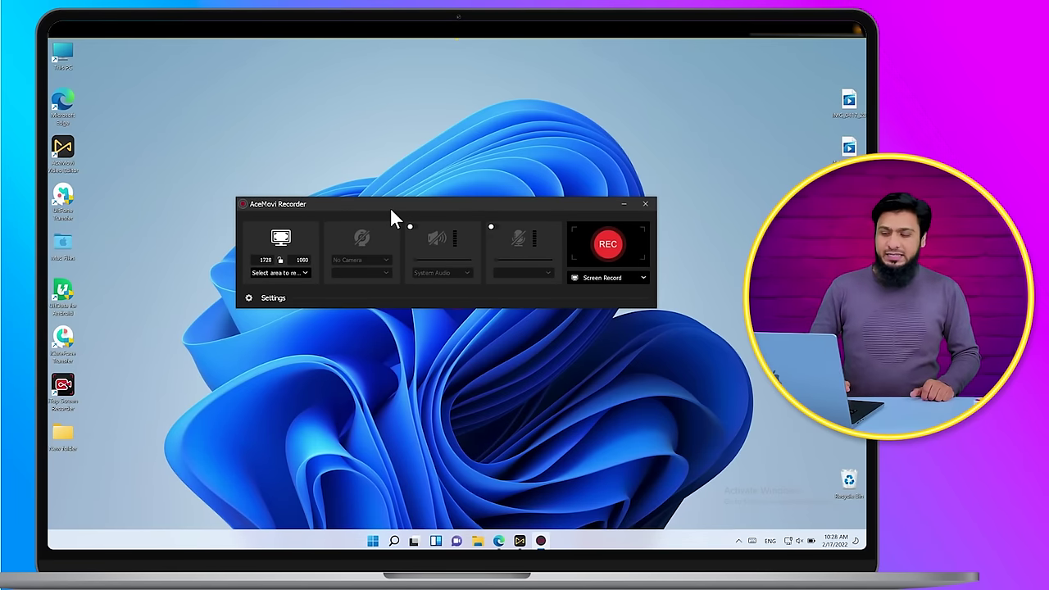
{"action": "left_click", "coordinate": [643, 278]}
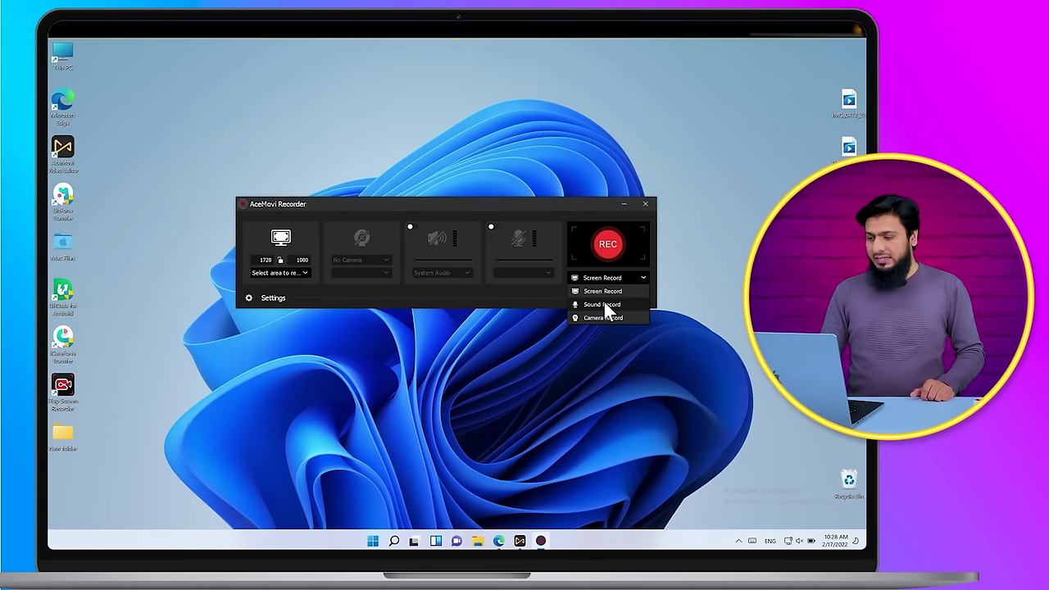
{"action": "left_click", "coordinate": [355, 292]}
{"action": "left_click", "coordinate": [306, 272]}
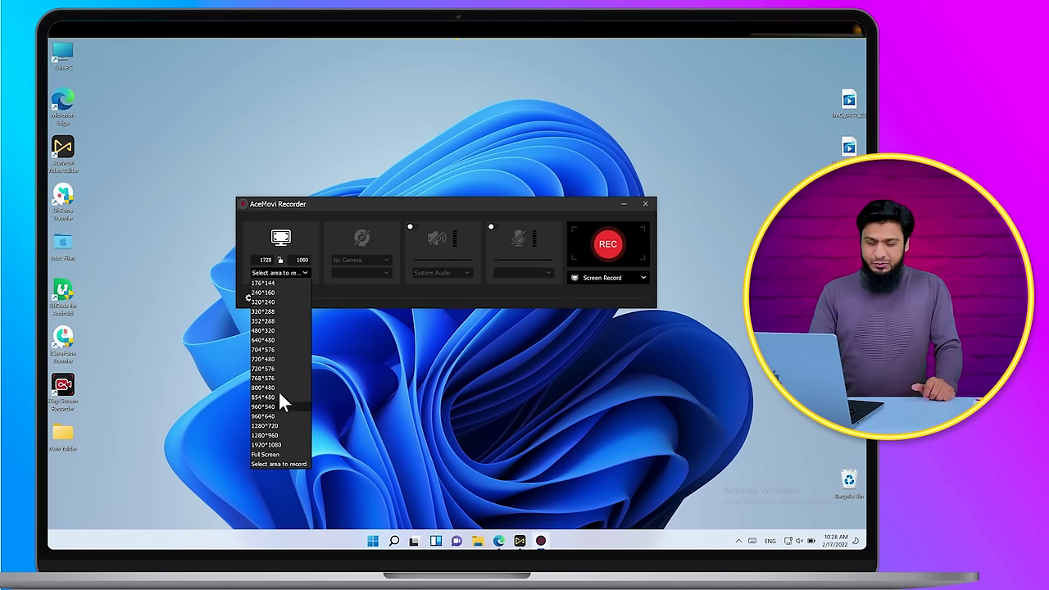
{"action": "left_click", "coordinate": [485, 299]}
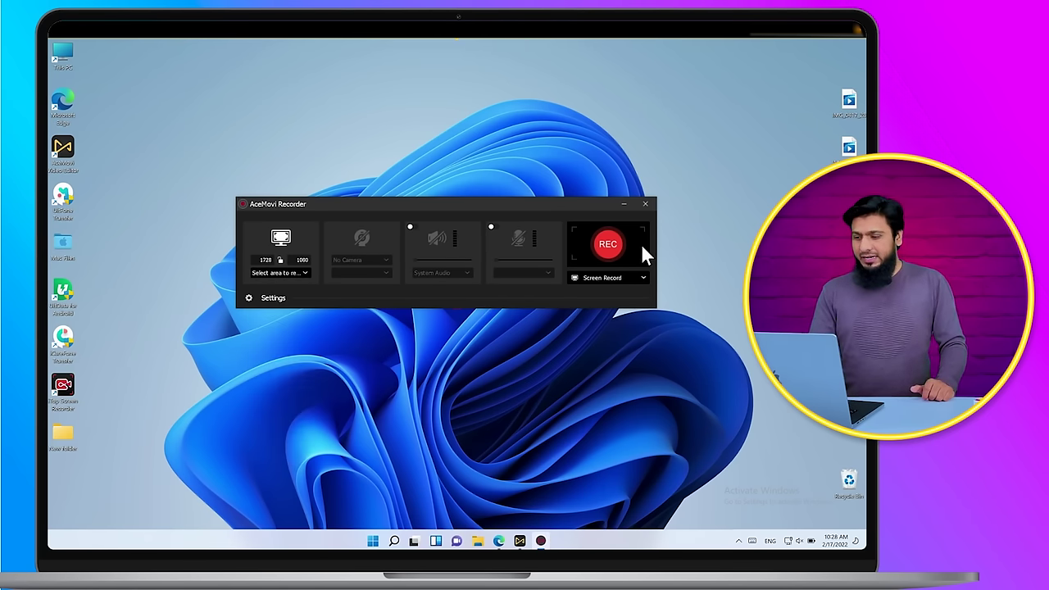
{"action": "left_click", "coordinate": [647, 204]}
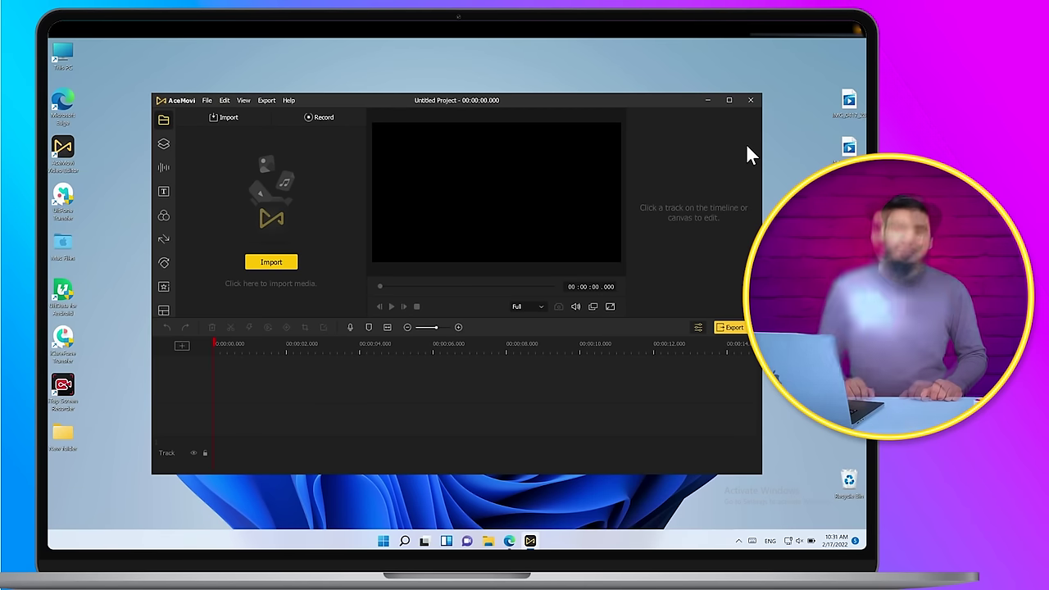
{"action": "left_click", "coordinate": [708, 100]}
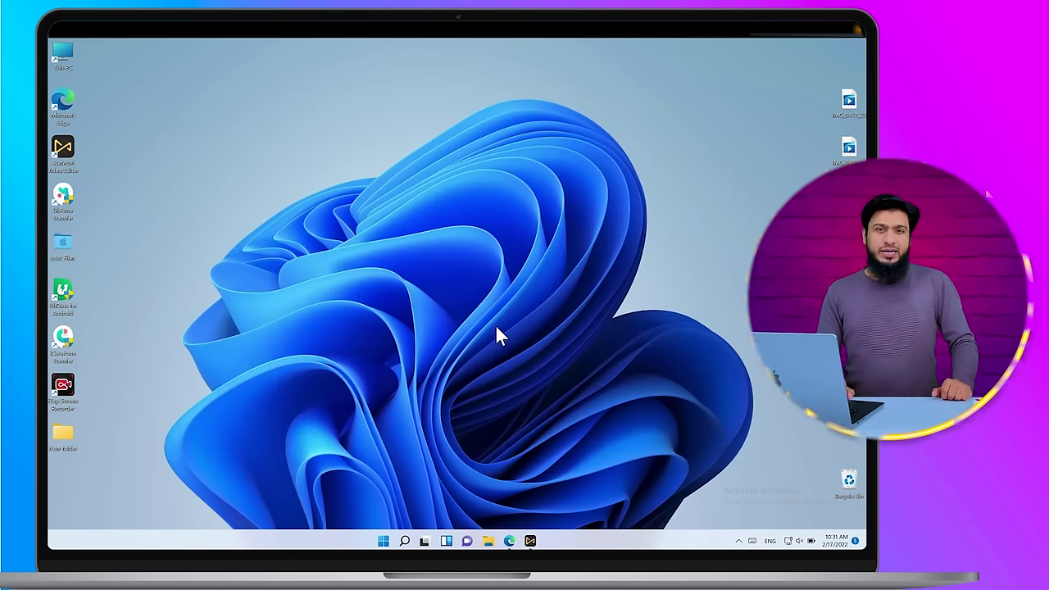